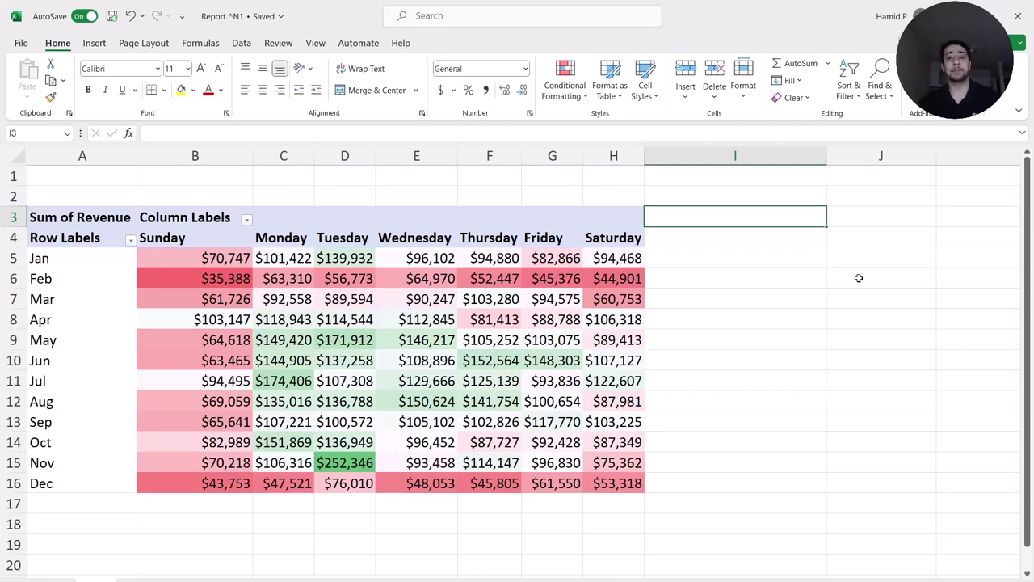
Step: Insert a PivotTable on a new worksheet, based on the campaign data table
{"action": "key", "text": "ctrl+Page_Down"}
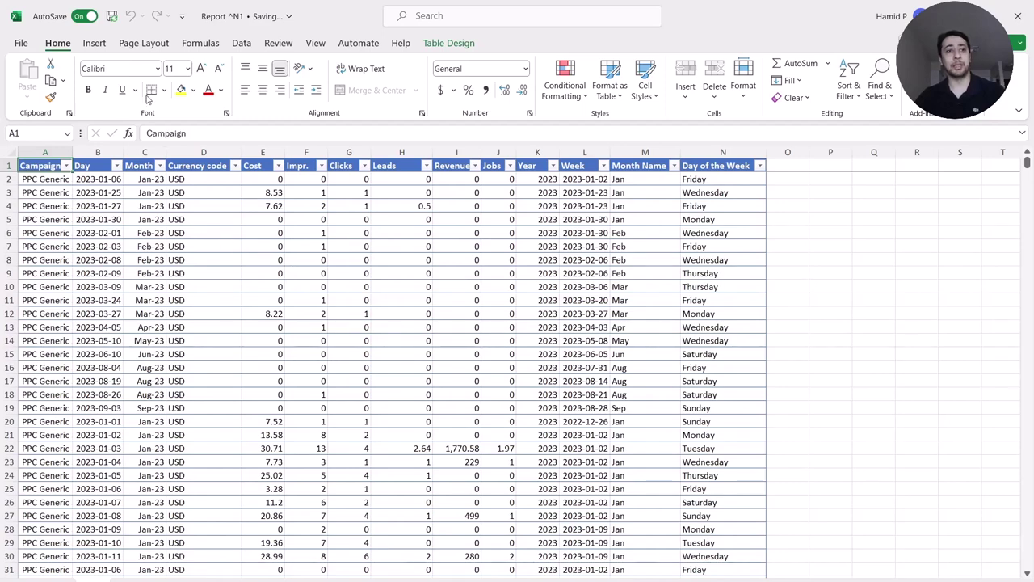
{"action": "left_click", "coordinate": [93, 42]}
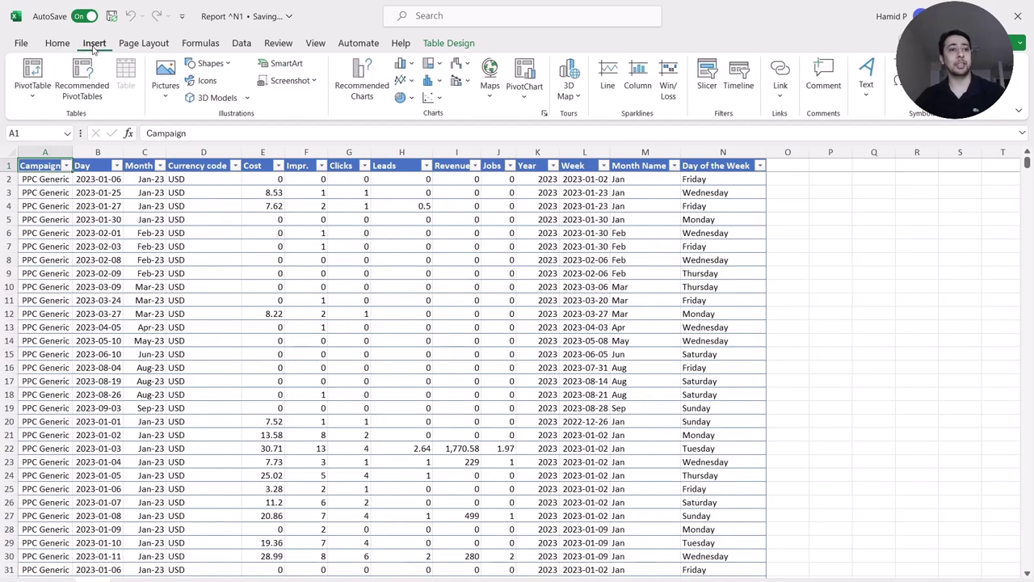
{"action": "left_click", "coordinate": [37, 76]}
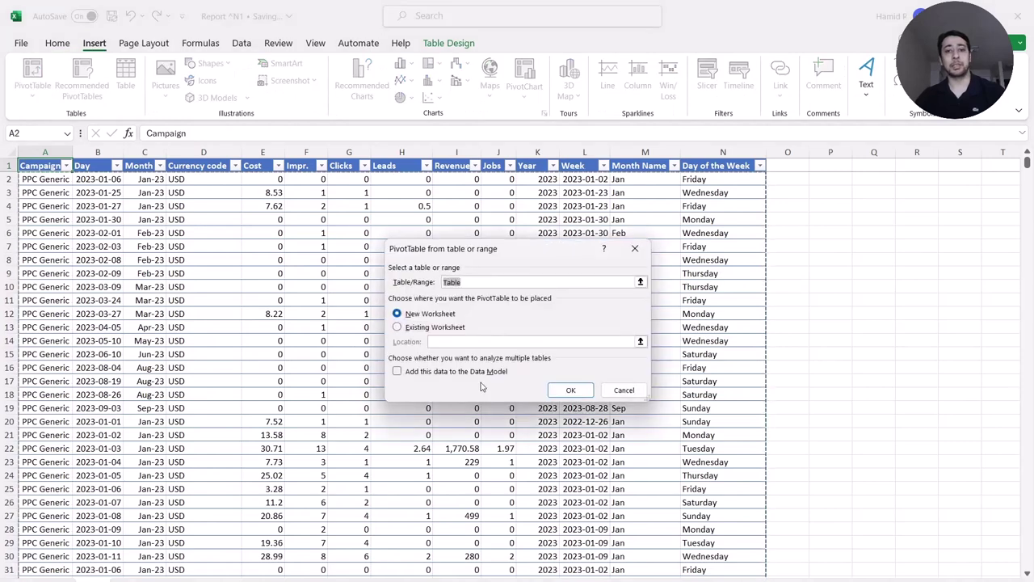
{"action": "left_click", "coordinate": [565, 395]}
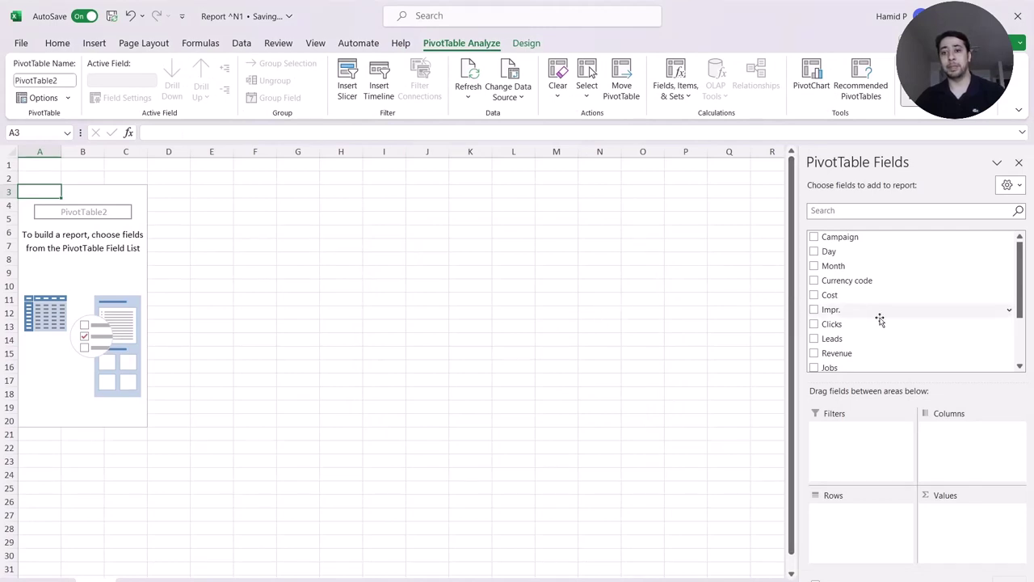
Step: Lay out the PivotTable with Month Name as rows, Day of the Week as columns and the sum of Revenue as values
{"action": "scroll", "coordinate": [878, 282], "scroll_direction": "down", "scroll_amount": 3}
{"action": "left_click_drag", "start_coordinate": [863, 332], "coordinate": [882, 521]}
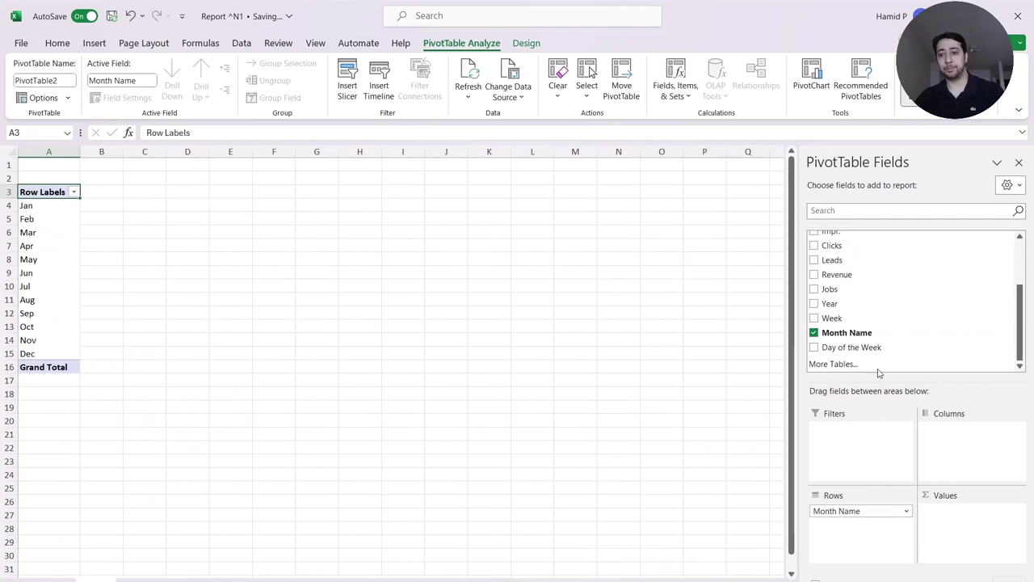
{"action": "left_click_drag", "start_coordinate": [868, 347], "coordinate": [999, 446]}
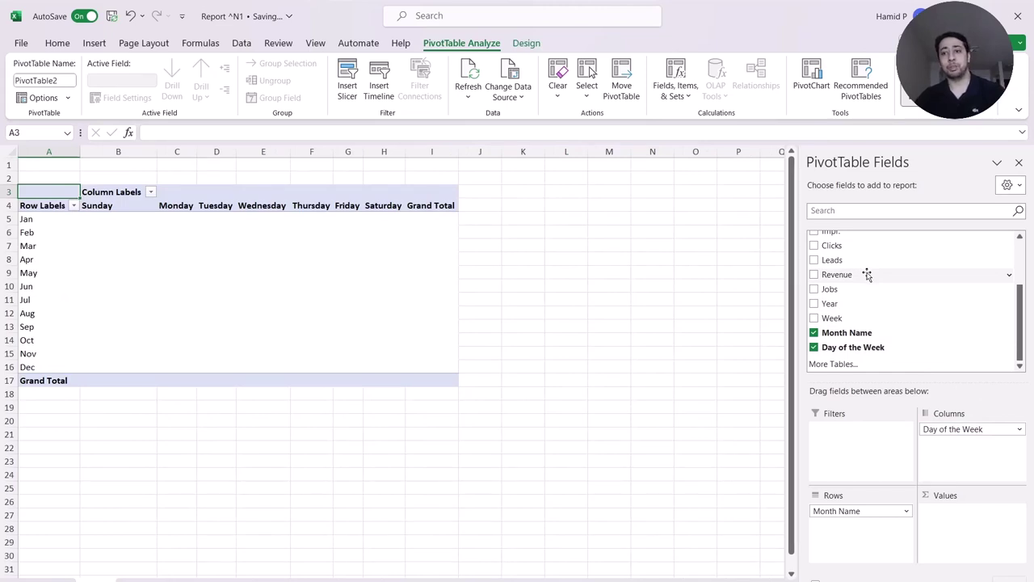
{"action": "left_click_drag", "start_coordinate": [866, 274], "coordinate": [977, 528]}
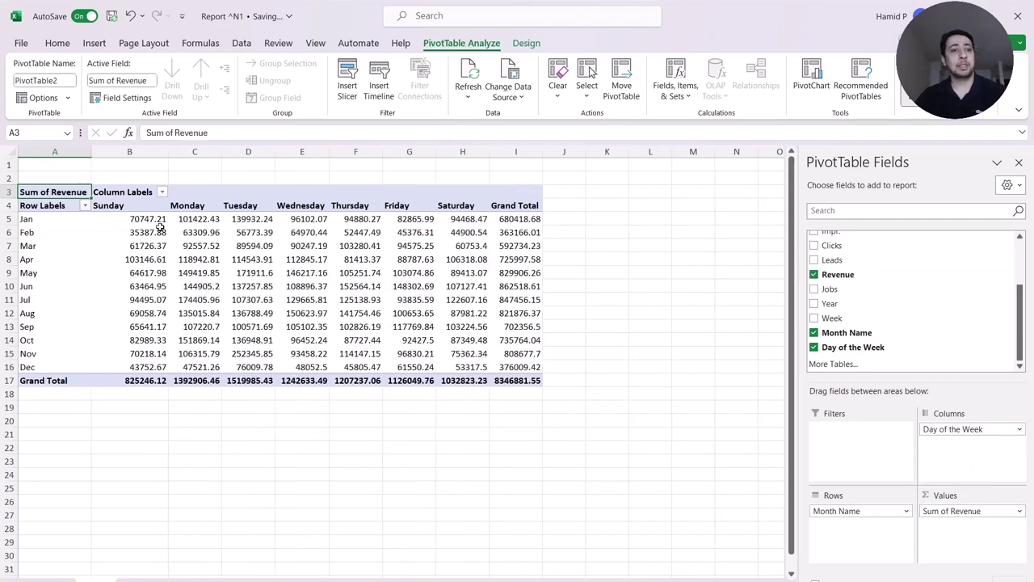
Step: Format the PivotTable's revenue values as $ currency with 0 decimal places
{"action": "mouse_move", "coordinate": [129, 219]}
{"action": "left_mouse_down"}
{"action": "mouse_move", "coordinate": [137, 236]}
{"action": "mouse_move", "coordinate": [501, 368]}
{"action": "left_mouse_up"}
{"action": "right_click", "coordinate": [435, 322]}
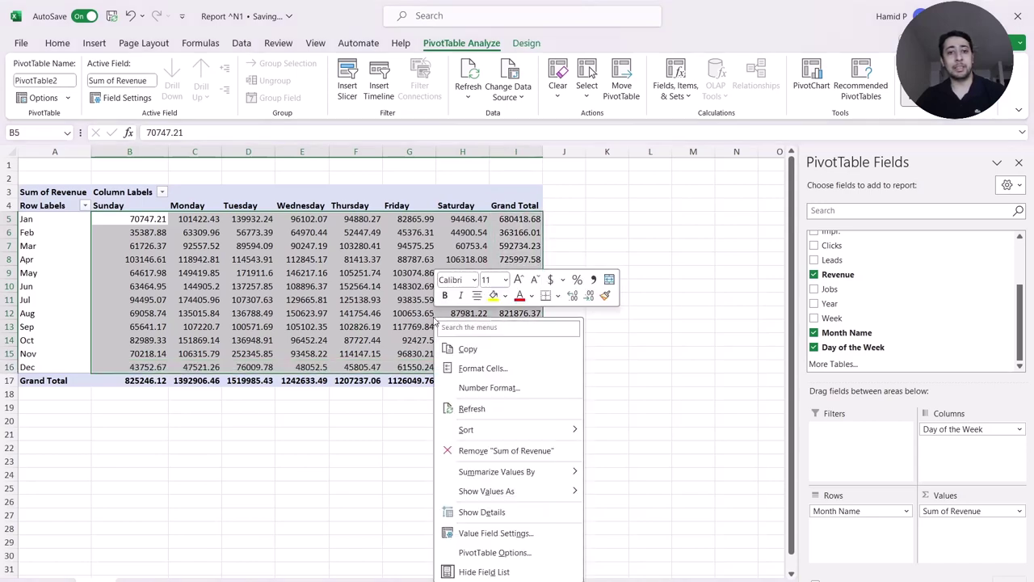
{"action": "left_click", "coordinate": [487, 387]}
{"action": "left_click", "coordinate": [458, 364]}
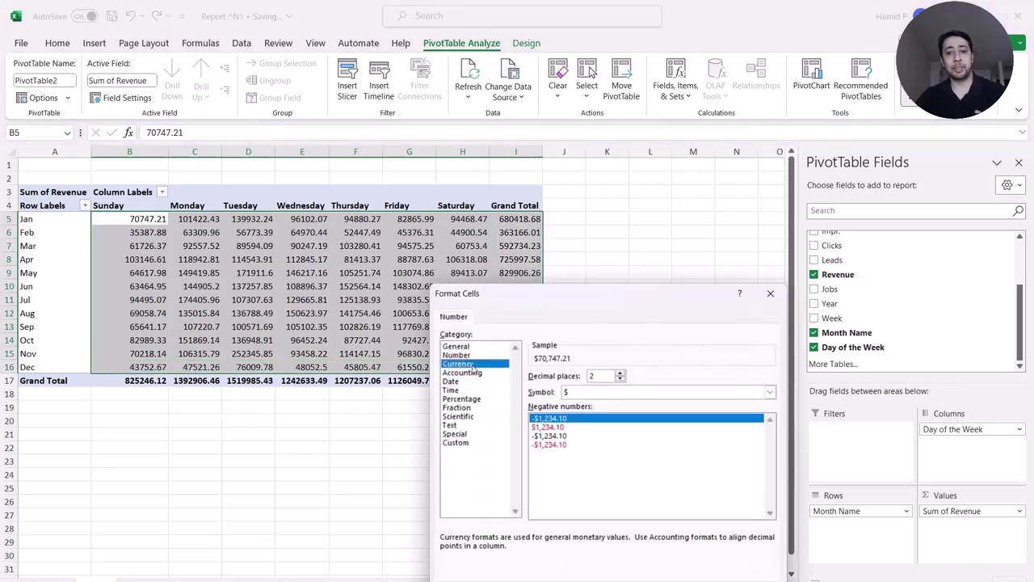
{"action": "left_click", "coordinate": [620, 379]}
{"action": "left_click", "coordinate": [620, 379]}
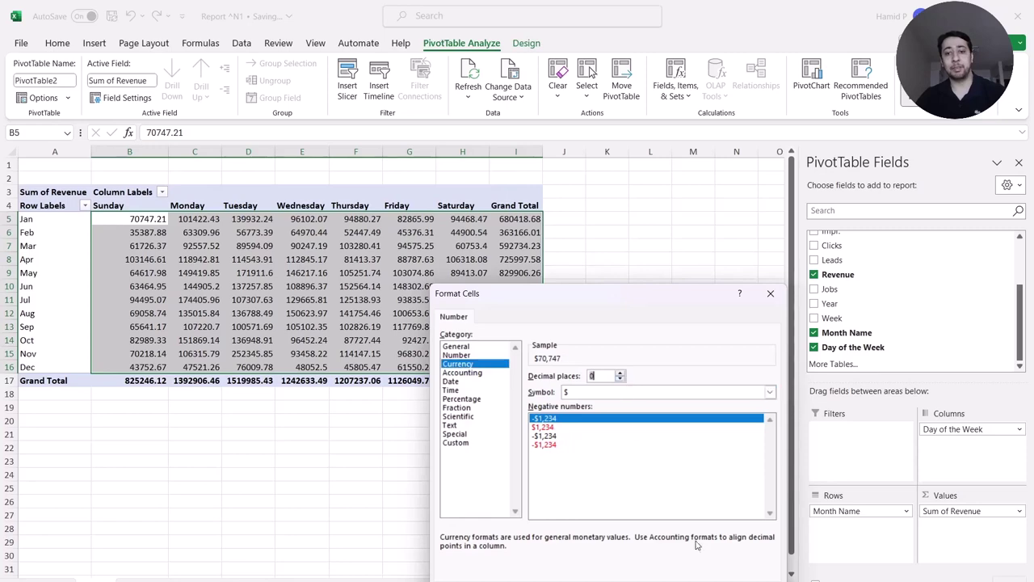
{"action": "key", "text": "Return"}
{"action": "left_click", "coordinate": [553, 300]}
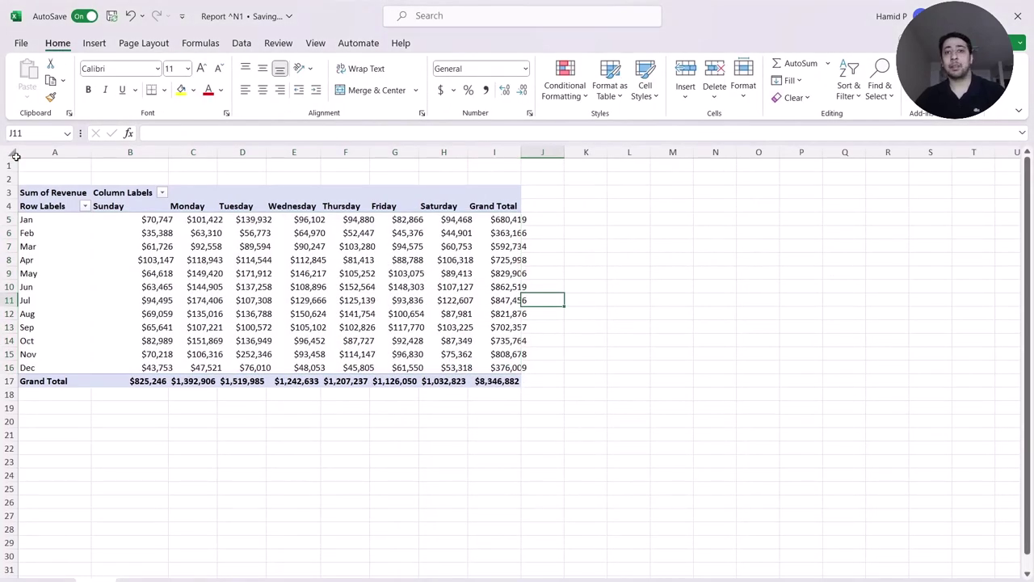
Step: Turn off the PivotTable's grand totals for both rows and columns
{"action": "left_click", "coordinate": [489, 233]}
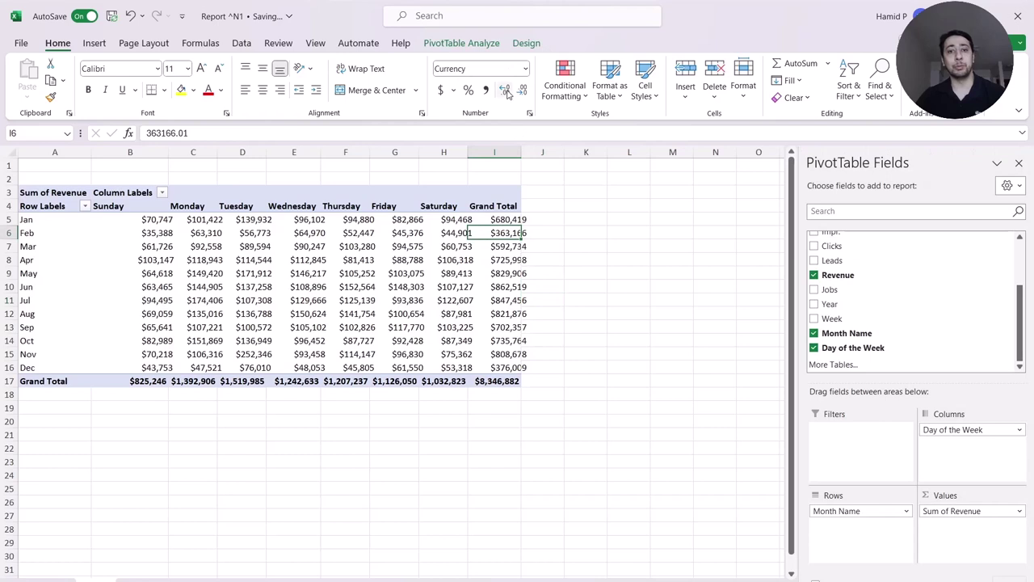
{"action": "left_click", "coordinate": [526, 44]}
{"action": "left_click", "coordinate": [68, 89]}
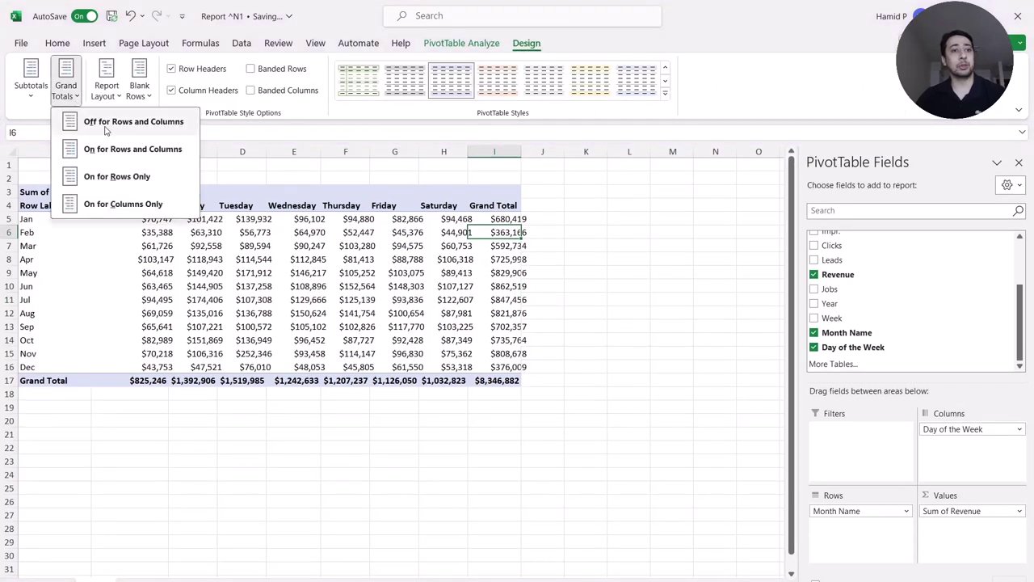
{"action": "left_click", "coordinate": [105, 131]}
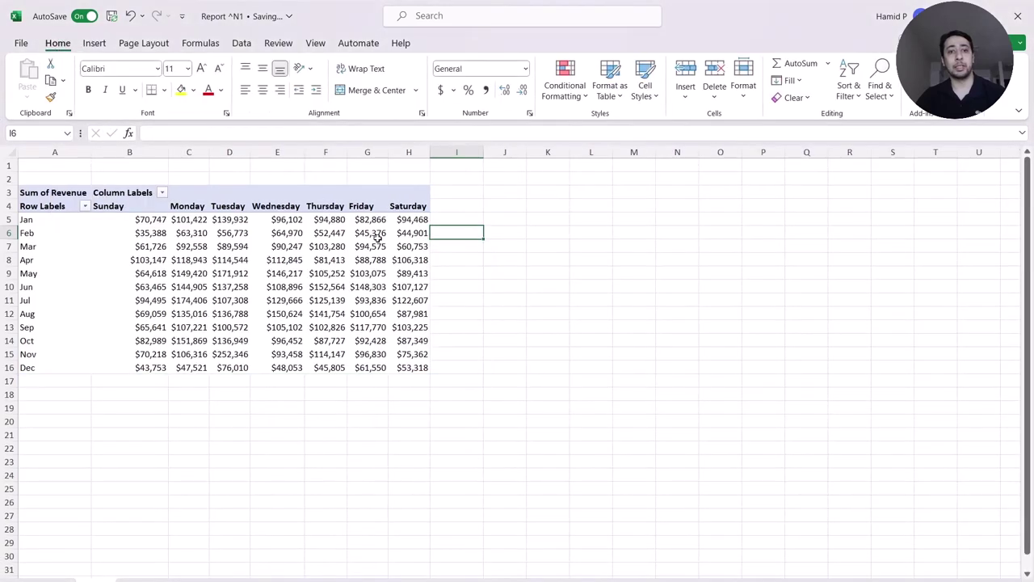
Step: Apply the Green - White - Red color scale to the revenue values in B5:H16
{"action": "left_click", "coordinate": [399, 260]}
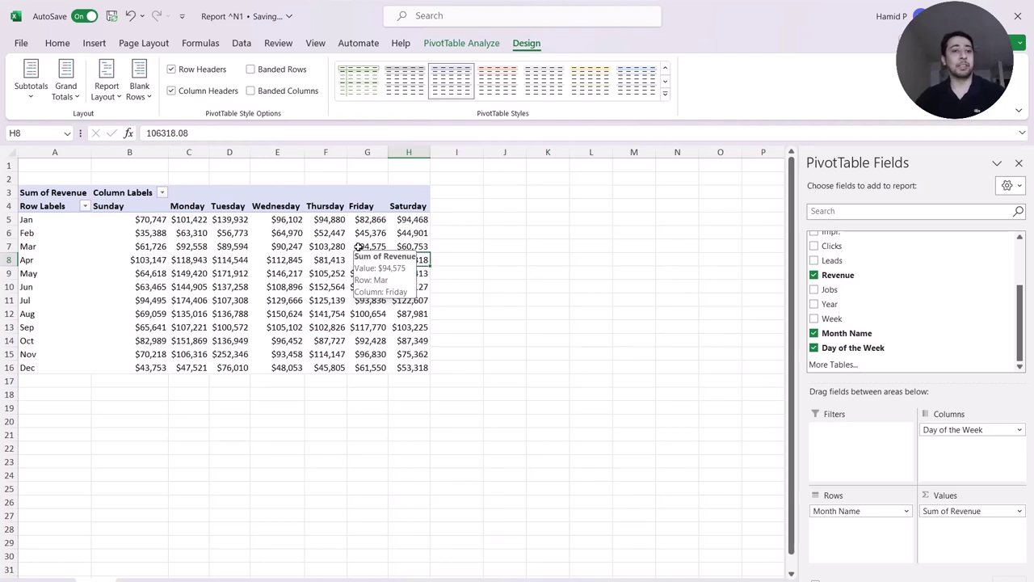
{"action": "left_click_drag", "start_coordinate": [139, 221], "coordinate": [410, 362]}
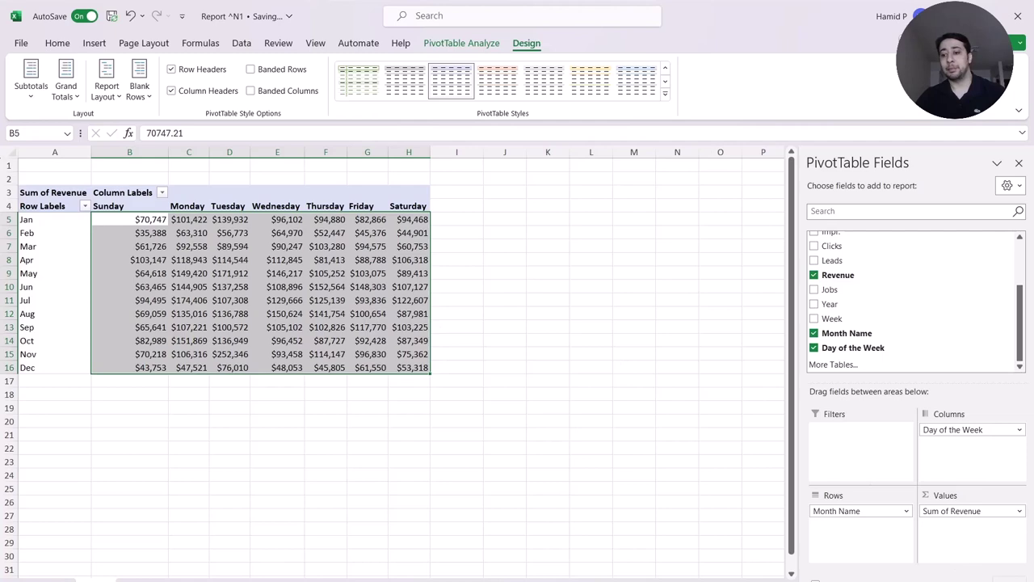
{"action": "scroll", "coordinate": [274, 254], "scroll_direction": "up", "scroll_amount": 3}
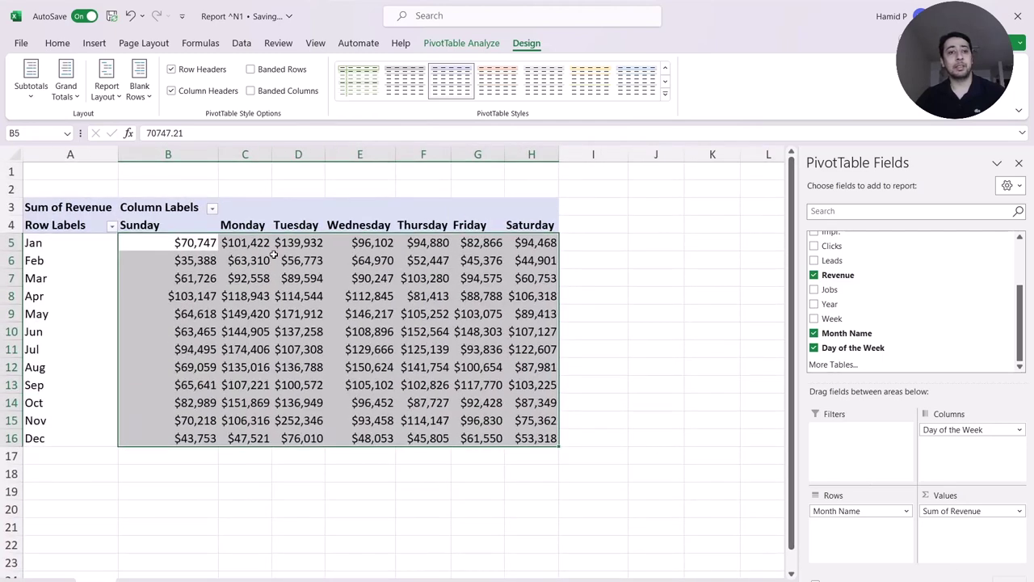
{"action": "mouse_move", "coordinate": [225, 253]}
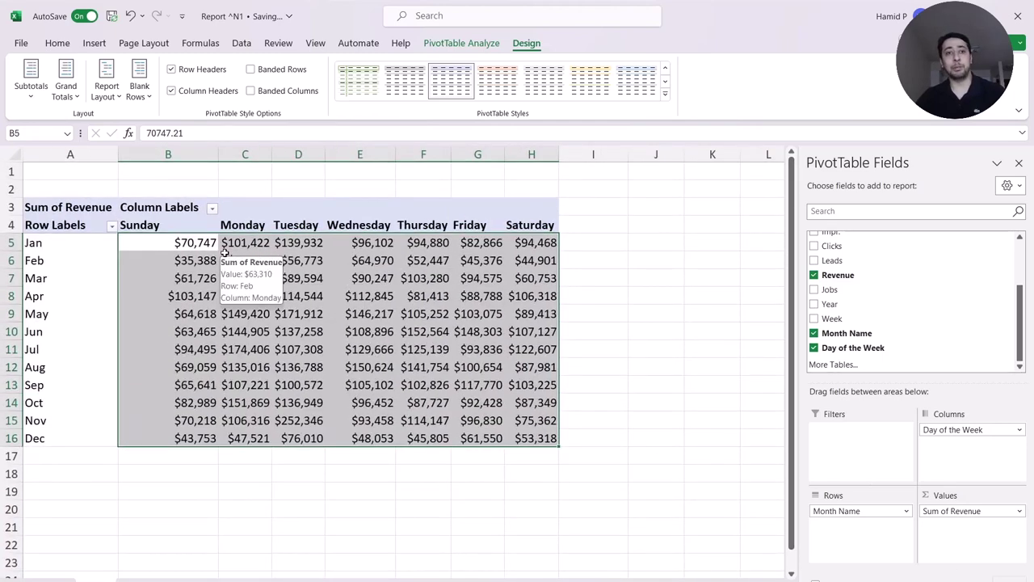
{"action": "left_click", "coordinate": [57, 44]}
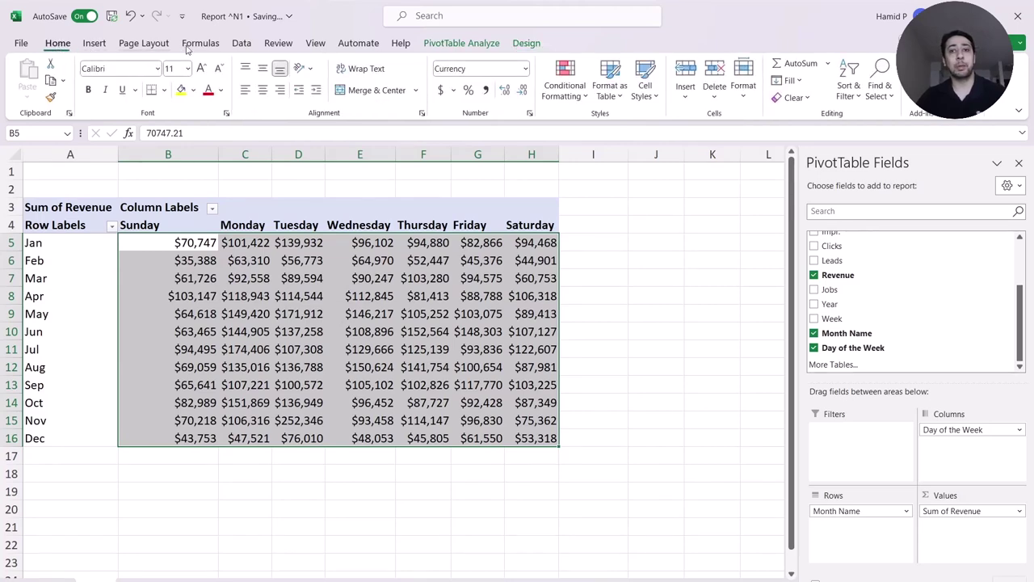
{"action": "left_click", "coordinate": [587, 95]}
{"action": "mouse_move", "coordinate": [646, 211]}
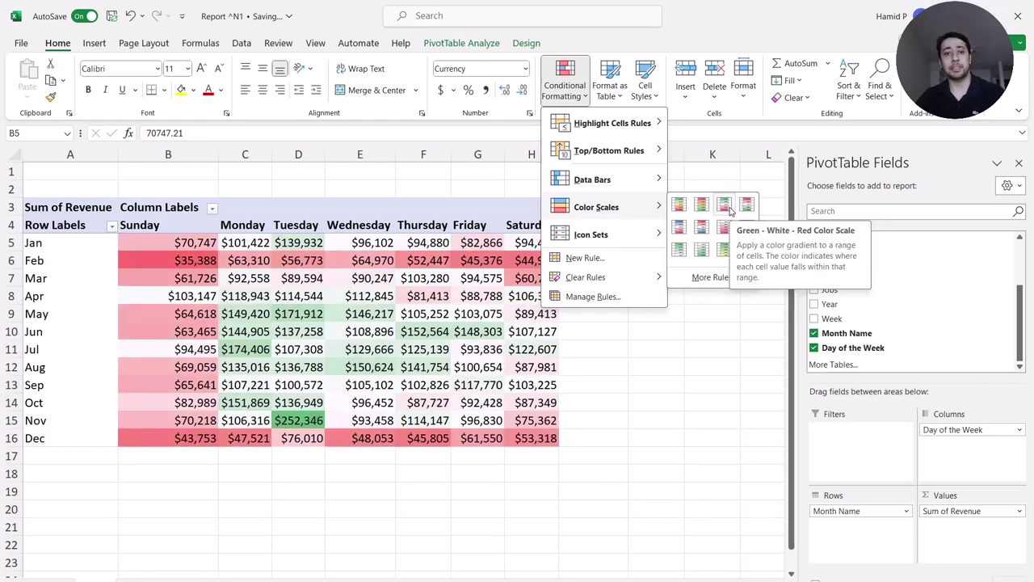
{"action": "left_click", "coordinate": [725, 205]}
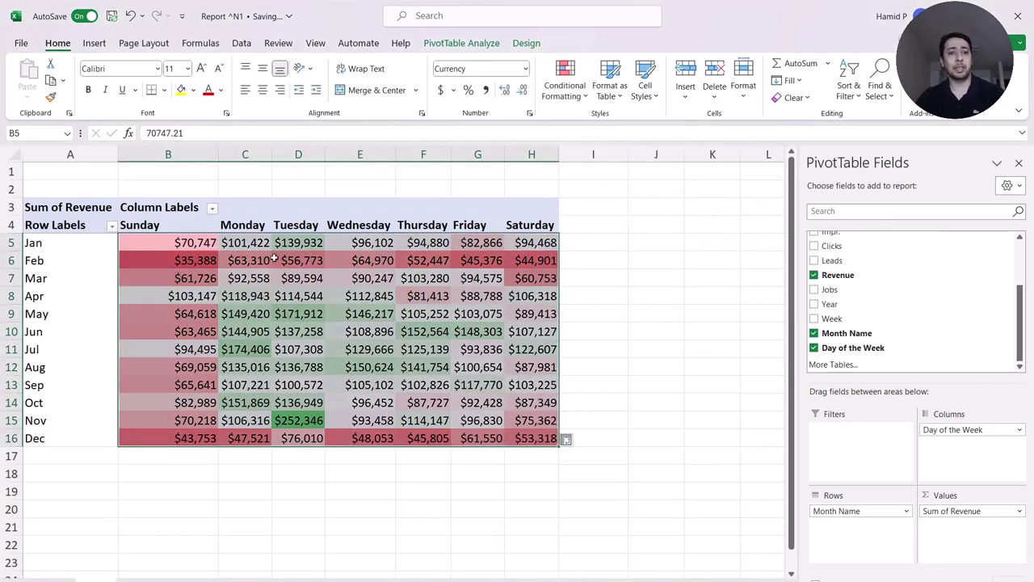
{"action": "left_click", "coordinate": [348, 344]}
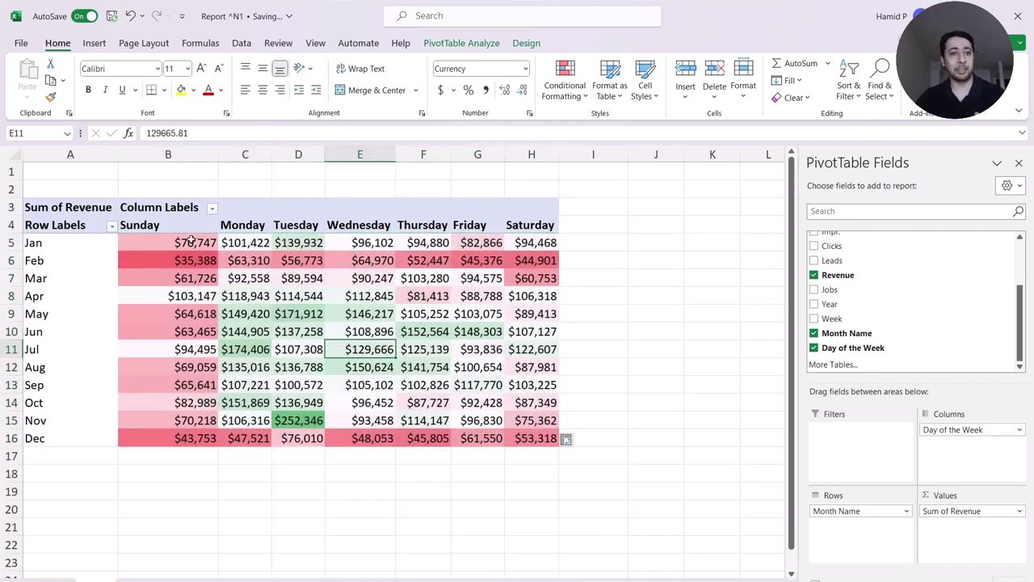
Step: Examine the heat map for revenue patterns, comparing Sundays, Monday to Friday from April to September, Saturdays and February
{"action": "mouse_move", "coordinate": [185, 244]}
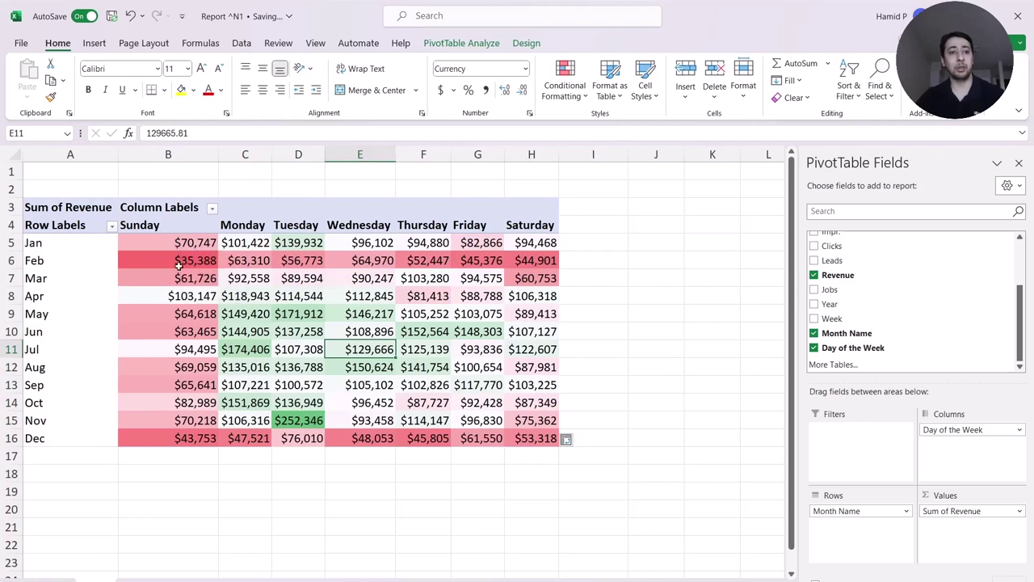
{"action": "left_click", "coordinate": [604, 396]}
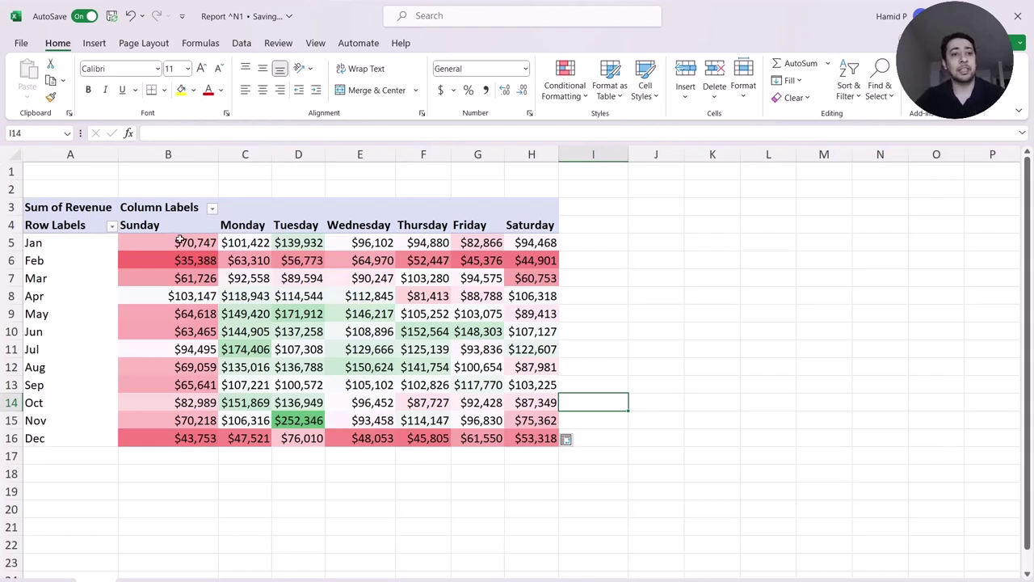
{"action": "left_click_drag", "start_coordinate": [183, 240], "coordinate": [153, 403]}
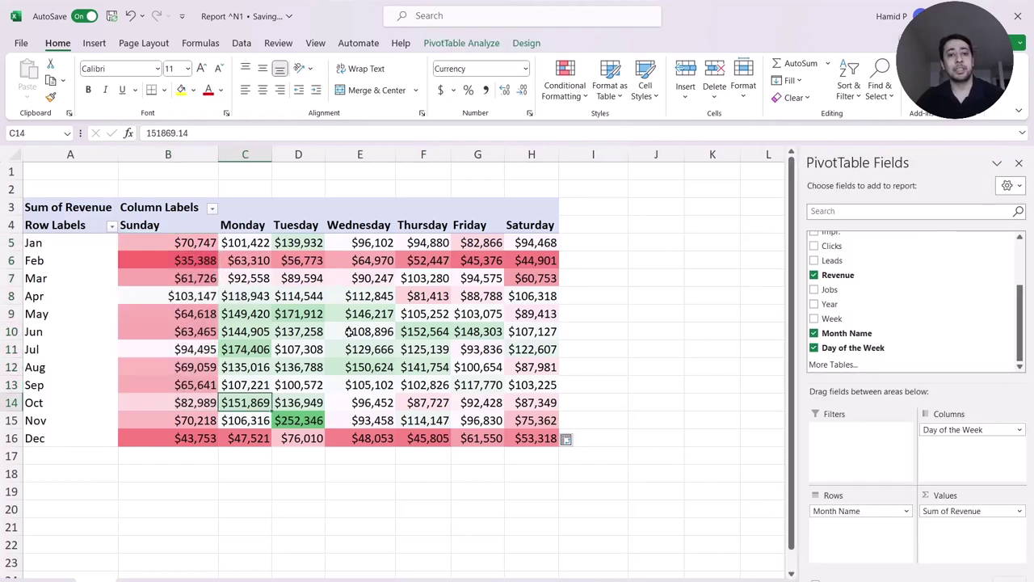
{"action": "left_click_drag", "start_coordinate": [250, 305], "coordinate": [434, 369]}
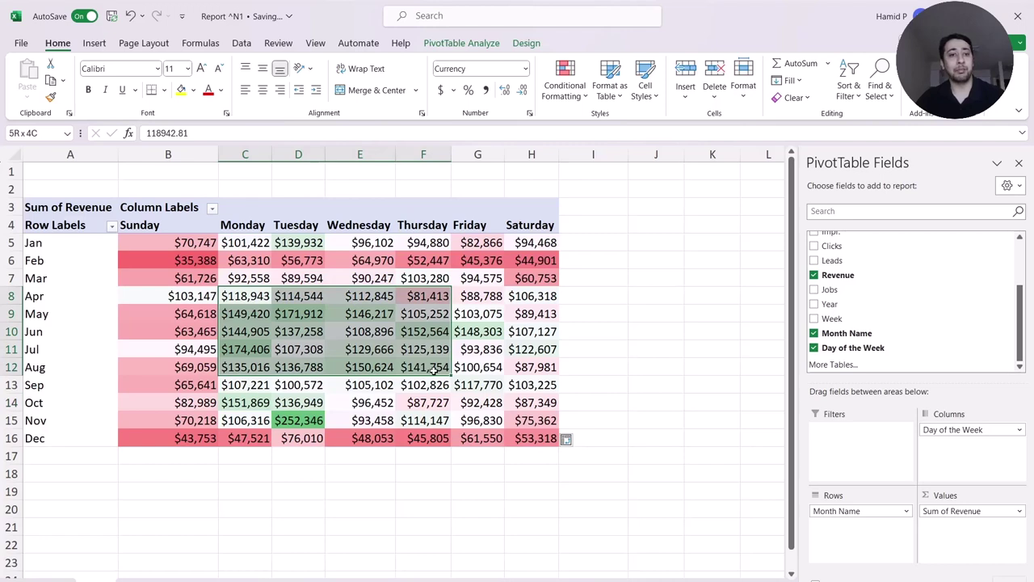
{"action": "left_click_drag", "start_coordinate": [434, 370], "coordinate": [460, 380]}
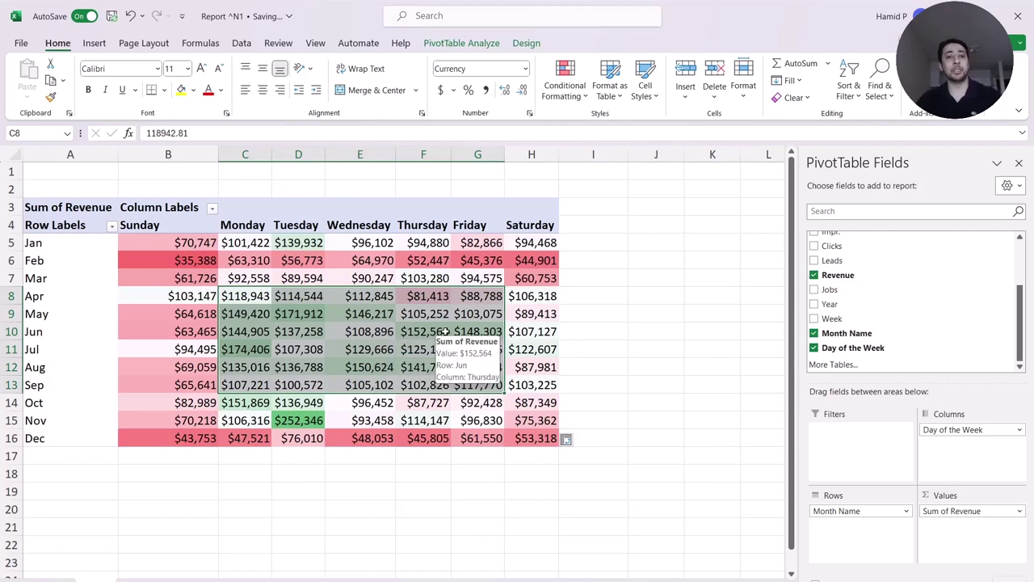
{"action": "left_click", "coordinate": [578, 330]}
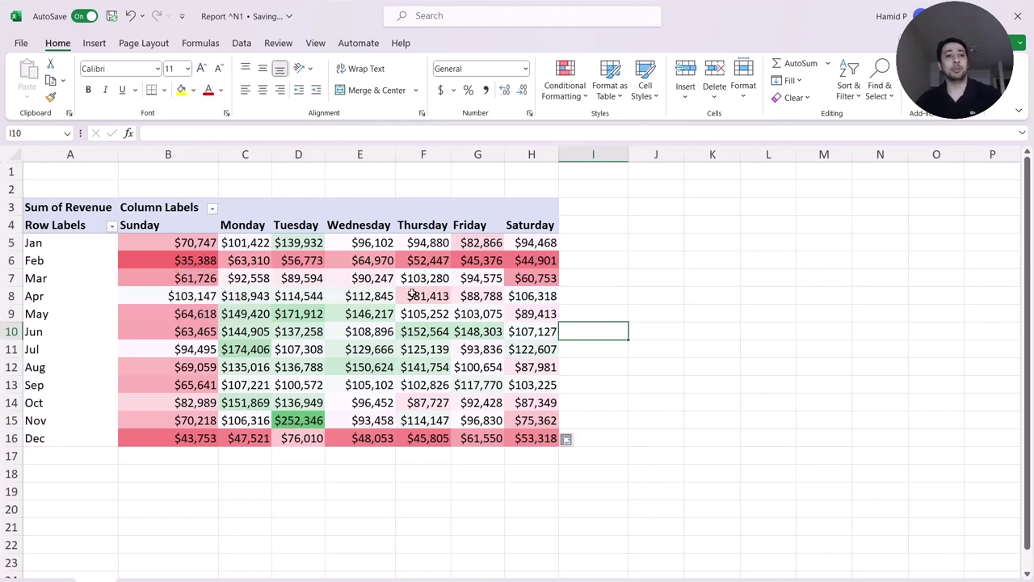
{"action": "mouse_move", "coordinate": [240, 271]}
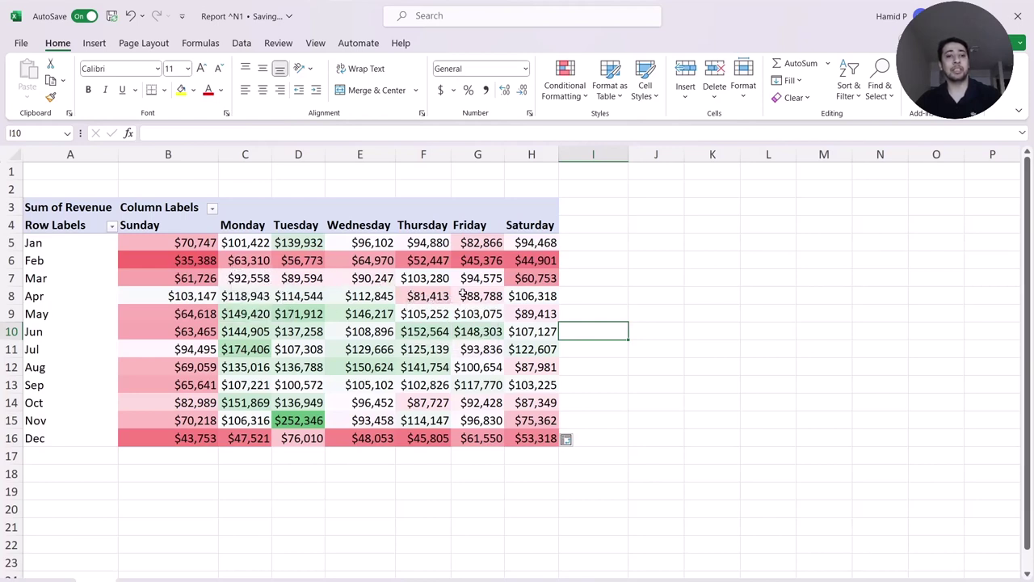
{"action": "mouse_move", "coordinate": [182, 276]}
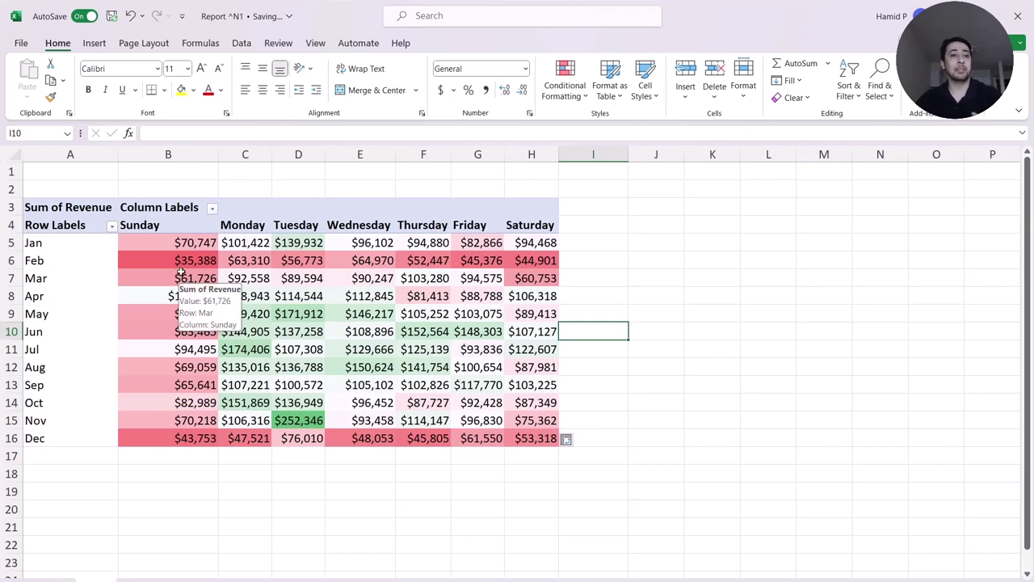
{"action": "mouse_move", "coordinate": [185, 246]}
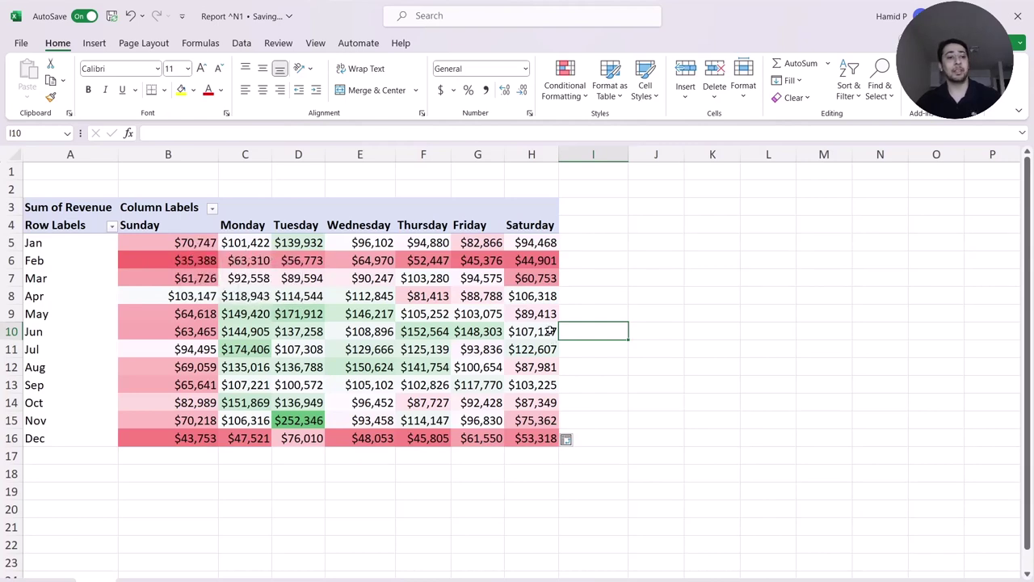
{"action": "mouse_move", "coordinate": [550, 331]}
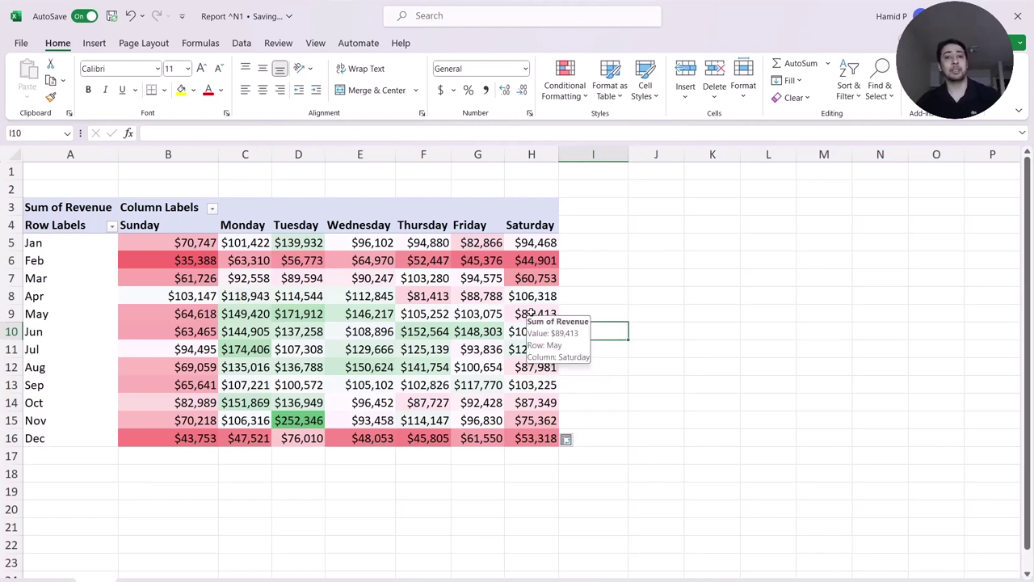
{"action": "left_click", "coordinate": [535, 314]}
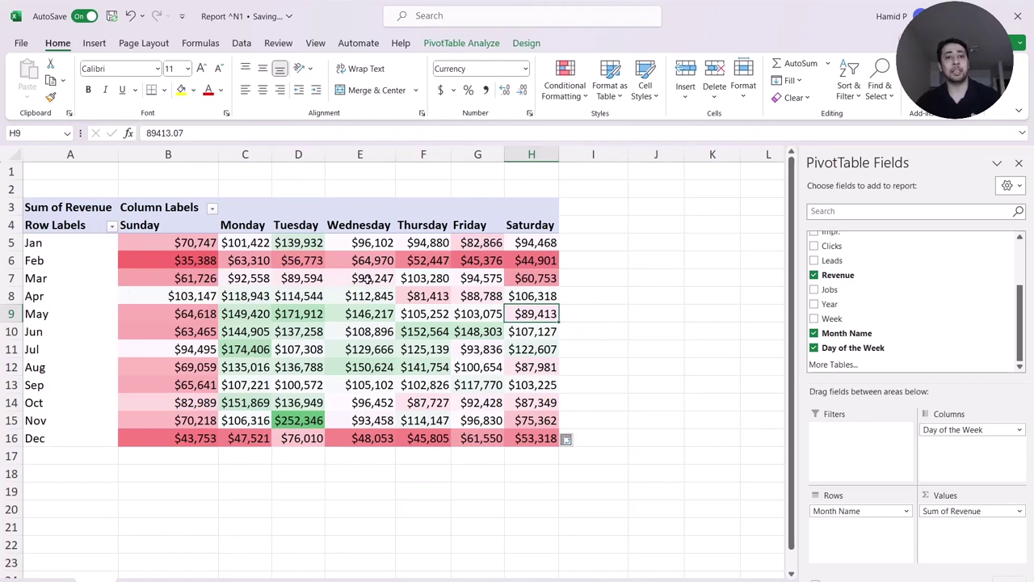
{"action": "mouse_move", "coordinate": [450, 287]}
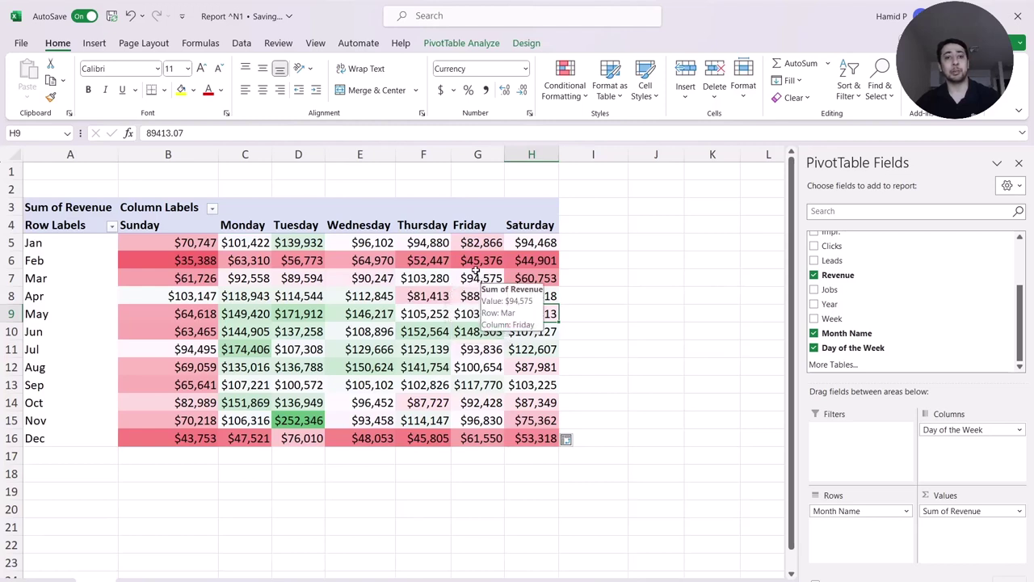
{"action": "left_click", "coordinate": [462, 262]}
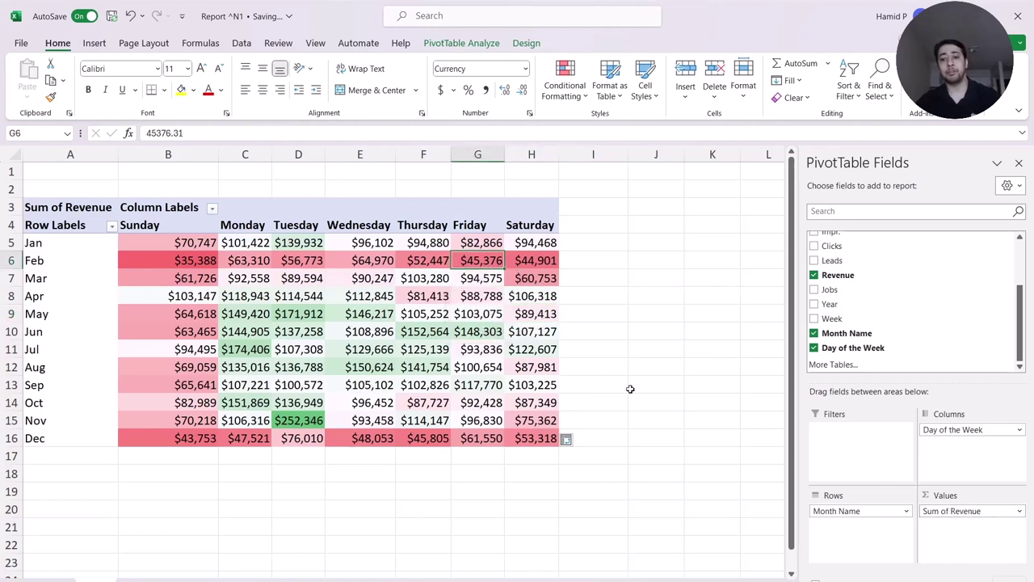
Step: Start a new calculated field in the PivotTable and name it Return on Ad Spend
{"action": "left_click", "coordinate": [514, 366]}
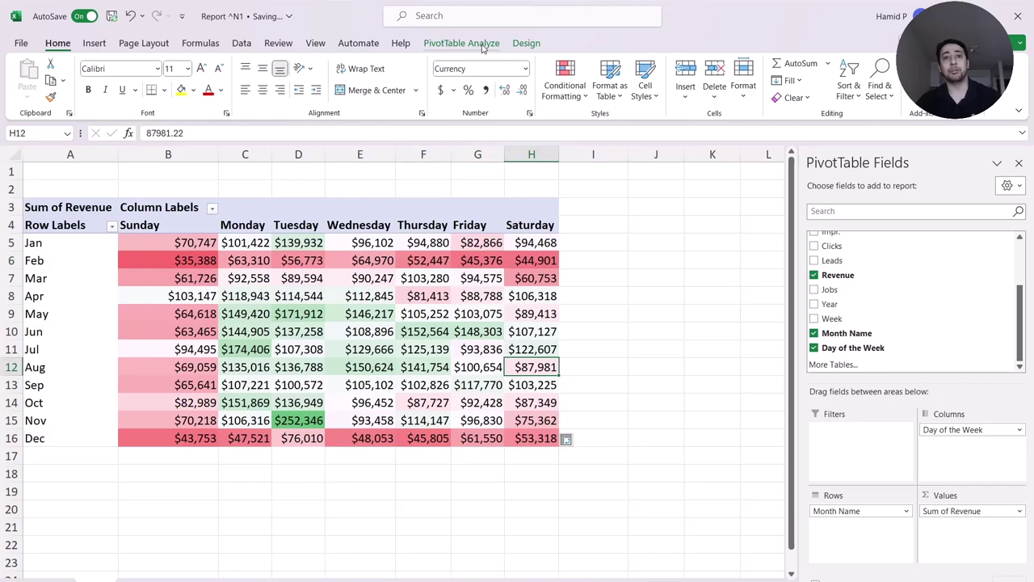
{"action": "left_click", "coordinate": [482, 45]}
{"action": "left_click", "coordinate": [671, 102]}
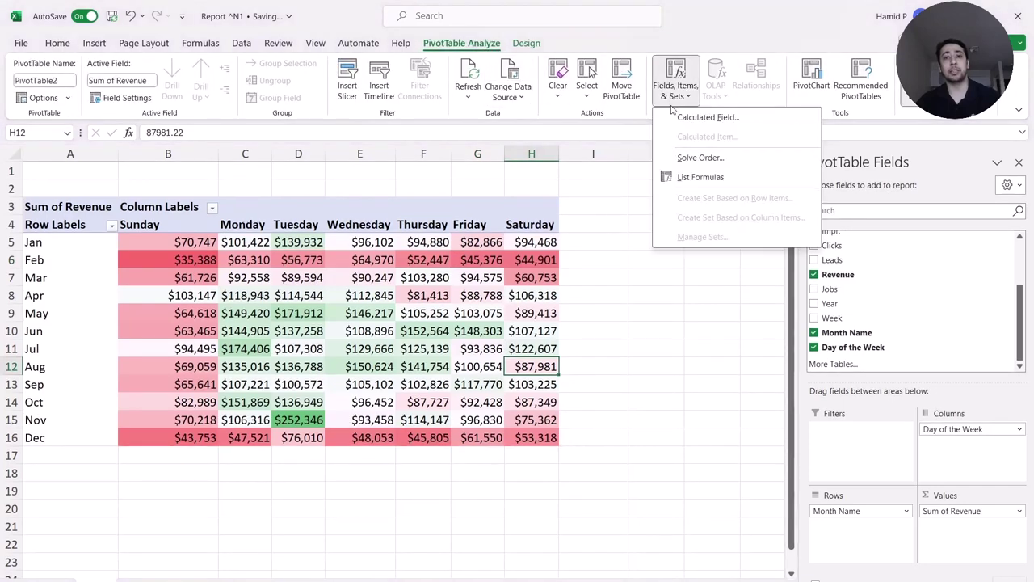
{"action": "left_click", "coordinate": [686, 117]}
{"action": "left_click_drag", "start_coordinate": [633, 290], "coordinate": [710, 250]}
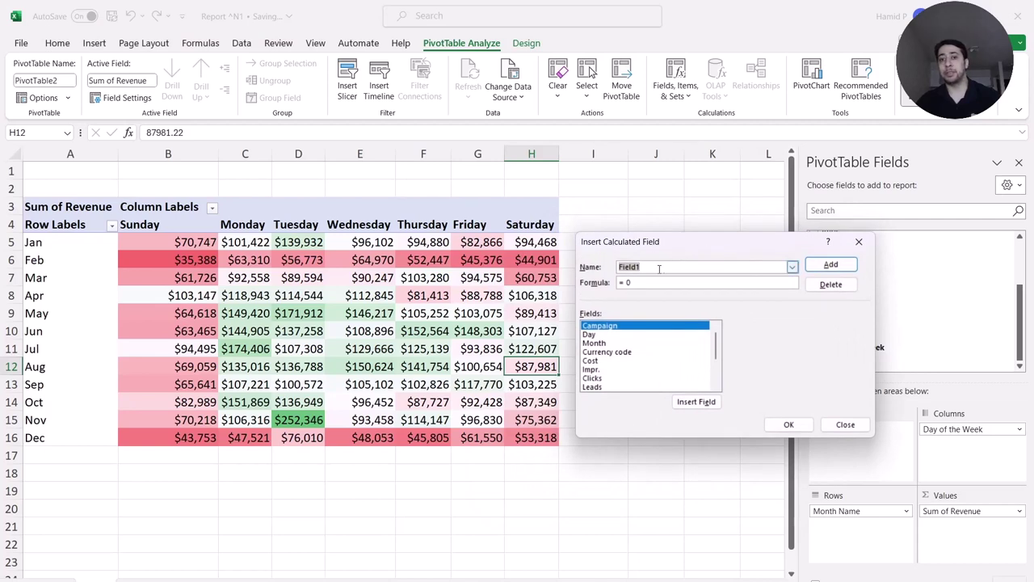
{"action": "type", "text": "Return on Ad Spend"}
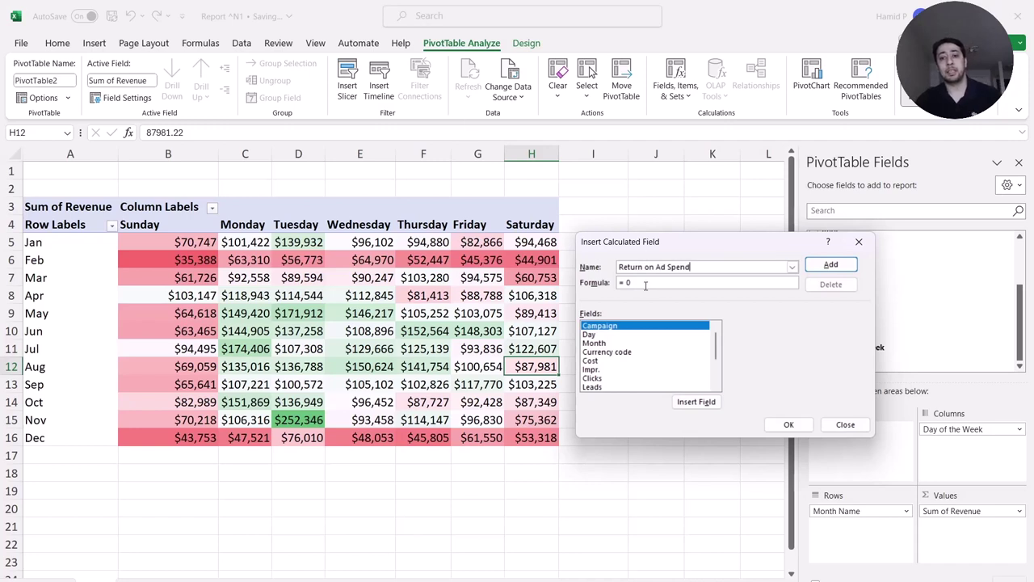
Step: Define the calculated field's formula as Revenue / Cost and add it to the PivotTable
{"action": "scroll", "coordinate": [614, 377], "scroll_direction": "down", "scroll_amount": 2}
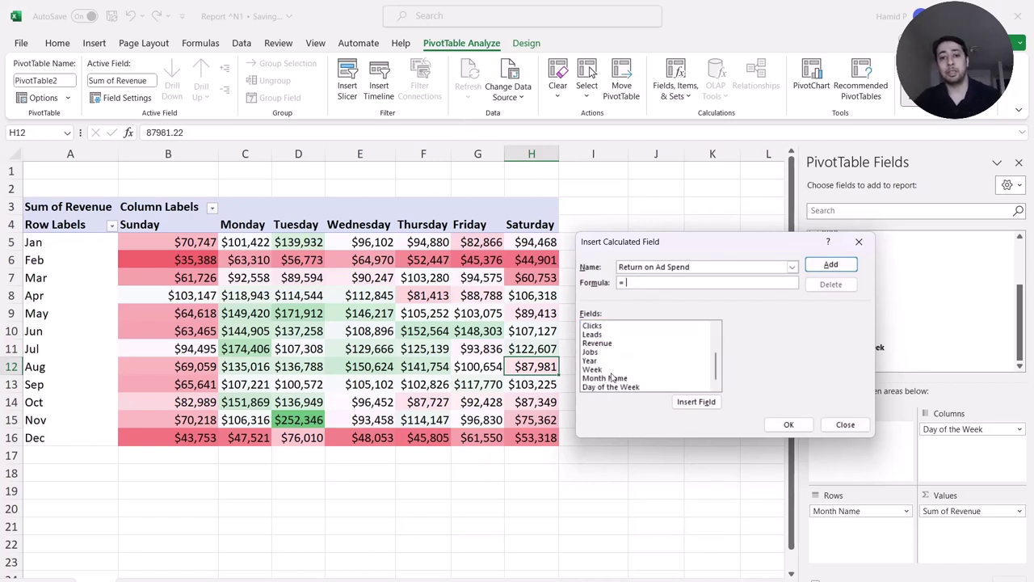
{"action": "double_click", "coordinate": [602, 343]}
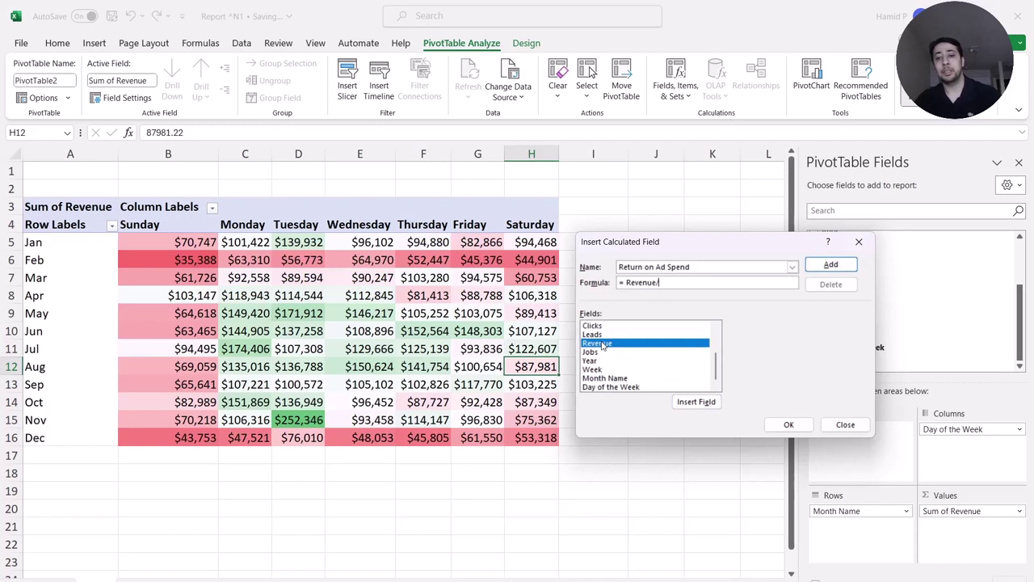
{"action": "type", "text": "/"}
{"action": "scroll", "coordinate": [636, 348], "scroll_direction": "up", "scroll_amount": 2}
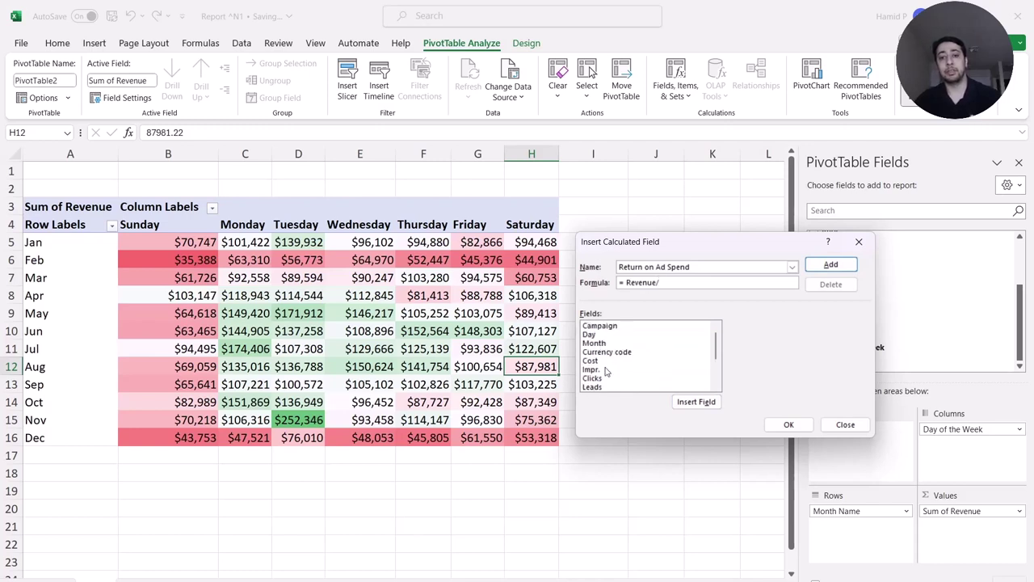
{"action": "double_click", "coordinate": [600, 360]}
{"action": "left_click", "coordinate": [831, 265]}
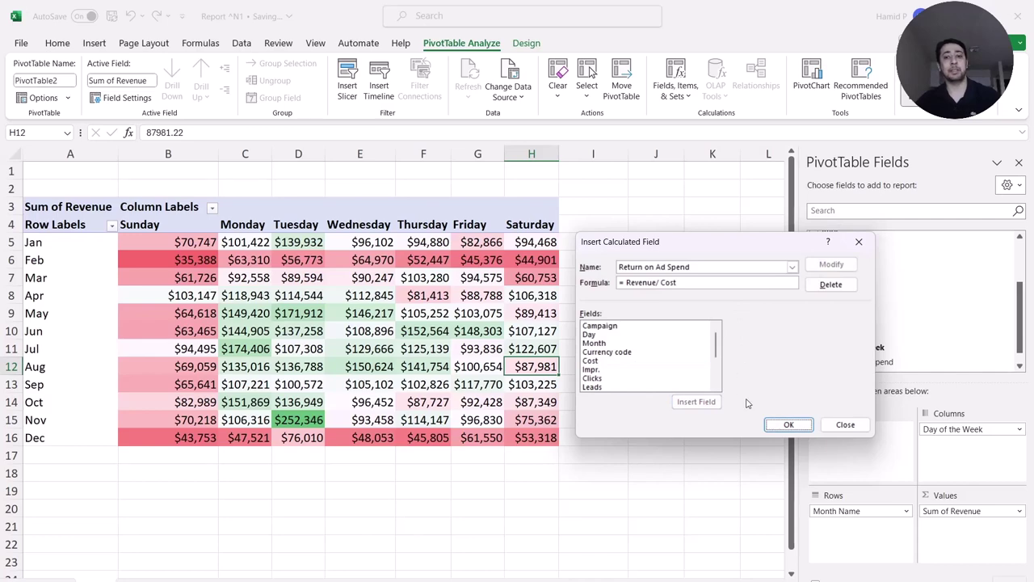
{"action": "left_click", "coordinate": [778, 426]}
Step: Remove Sum of Revenue from the PivotTable's values, keeping Sum of Return on Ad Spend
{"action": "left_click", "coordinate": [655, 298]}
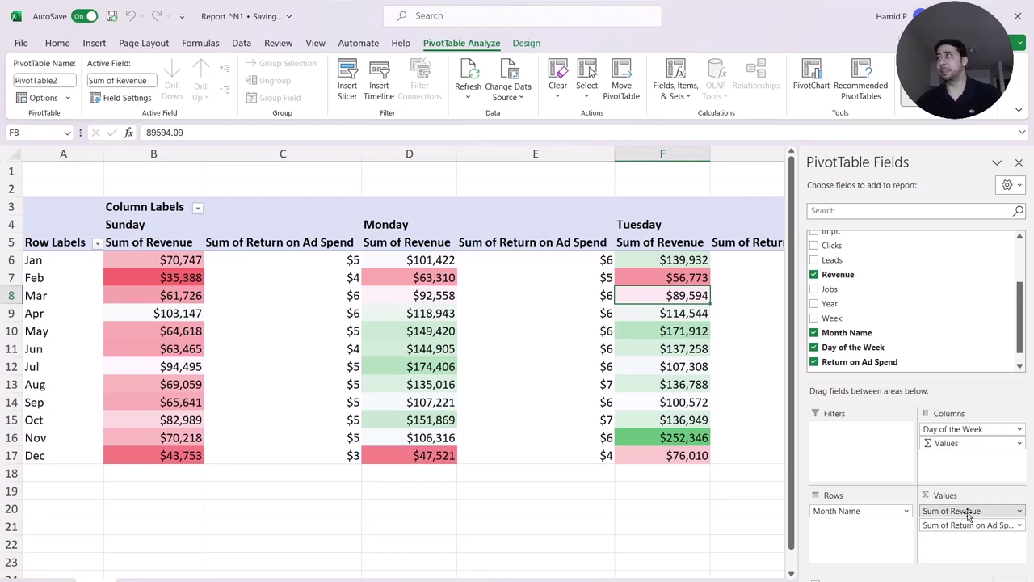
{"action": "left_click_drag", "start_coordinate": [970, 513], "coordinate": [880, 261]}
{"action": "left_click", "coordinate": [377, 296]}
Step: Format the Return on Ad Spend values in B5:H16 as Number with 2 decimal places
{"action": "left_click_drag", "start_coordinate": [246, 244], "coordinate": [594, 437]}
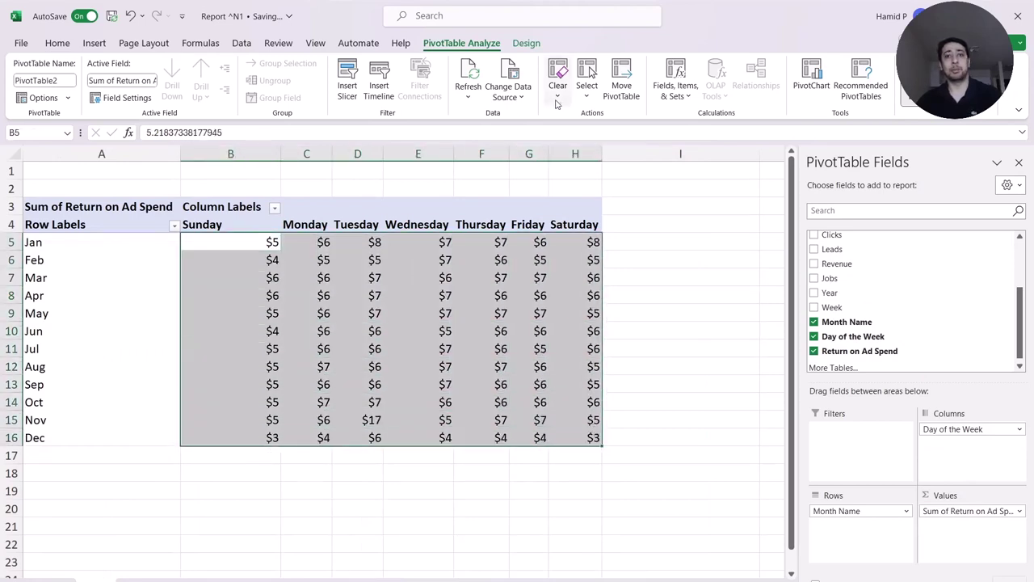
{"action": "right_click", "coordinate": [417, 260]}
{"action": "left_click", "coordinate": [472, 331]}
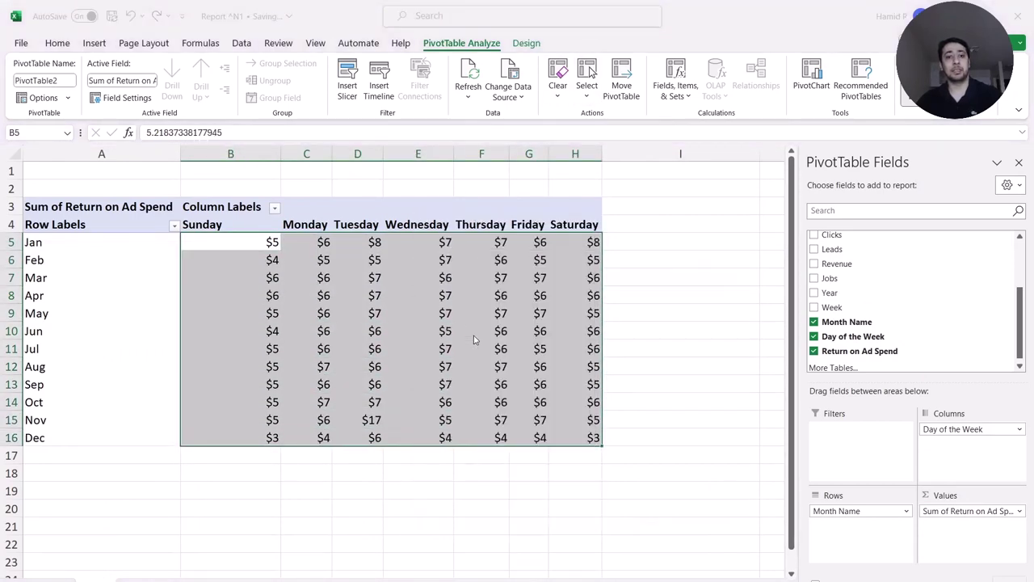
{"action": "left_click", "coordinate": [441, 318]}
{"action": "left_click", "coordinate": [603, 337]}
{"action": "left_click", "coordinate": [603, 337]}
{"action": "left_click", "coordinate": [683, 557]}
{"action": "left_click", "coordinate": [357, 331]}
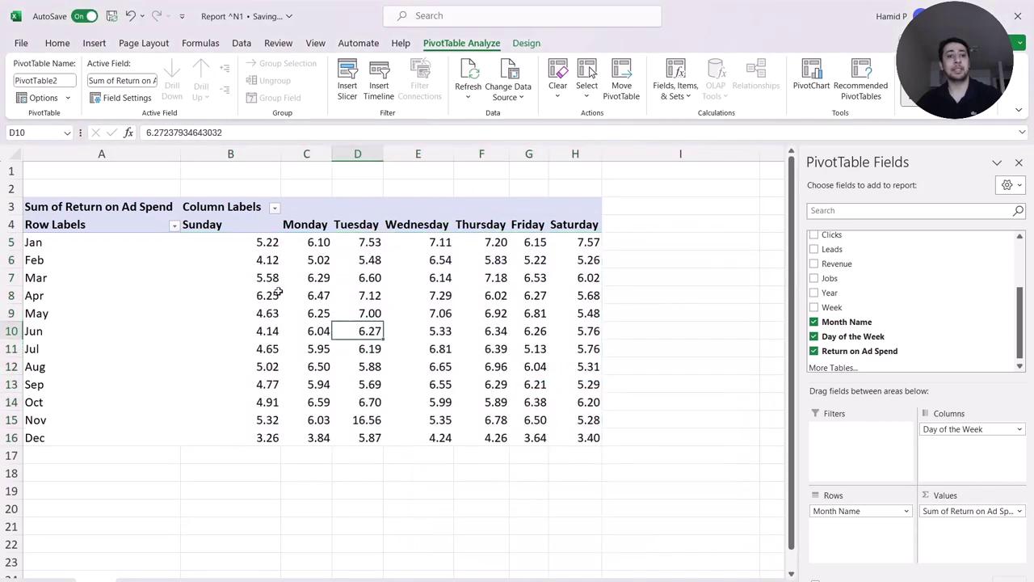
Step: Apply the Green - White - Red color scale to the Return on Ad Spend values in B5:H16
{"action": "left_click_drag", "start_coordinate": [239, 242], "coordinate": [575, 436]}
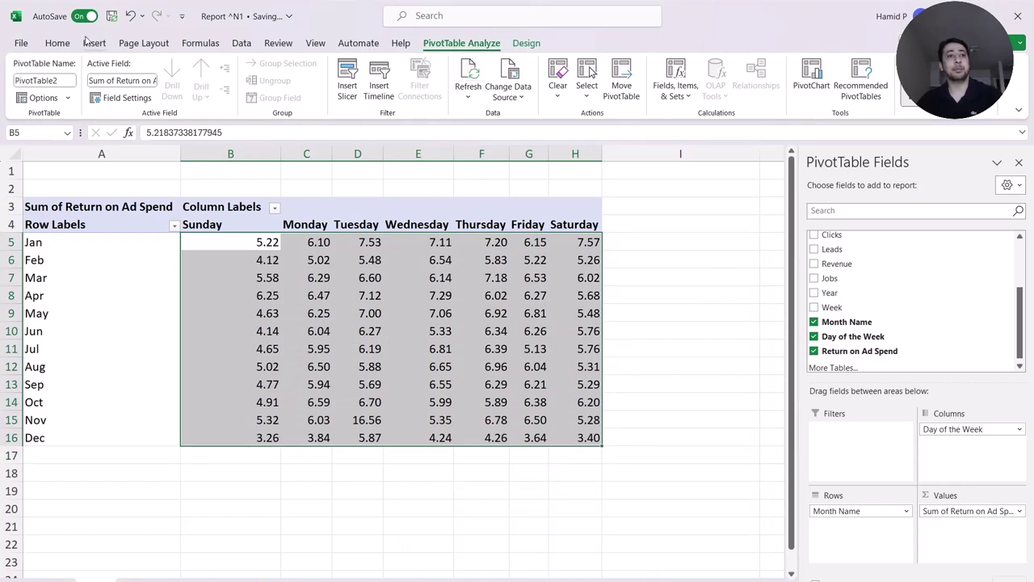
{"action": "left_click", "coordinate": [58, 44]}
{"action": "left_click", "coordinate": [570, 90]}
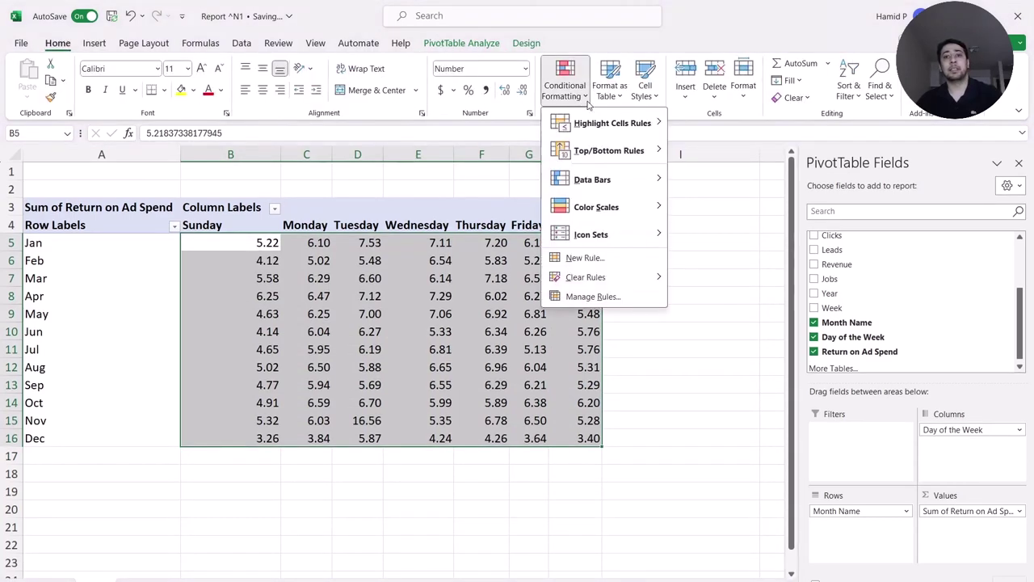
{"action": "mouse_move", "coordinate": [618, 209]}
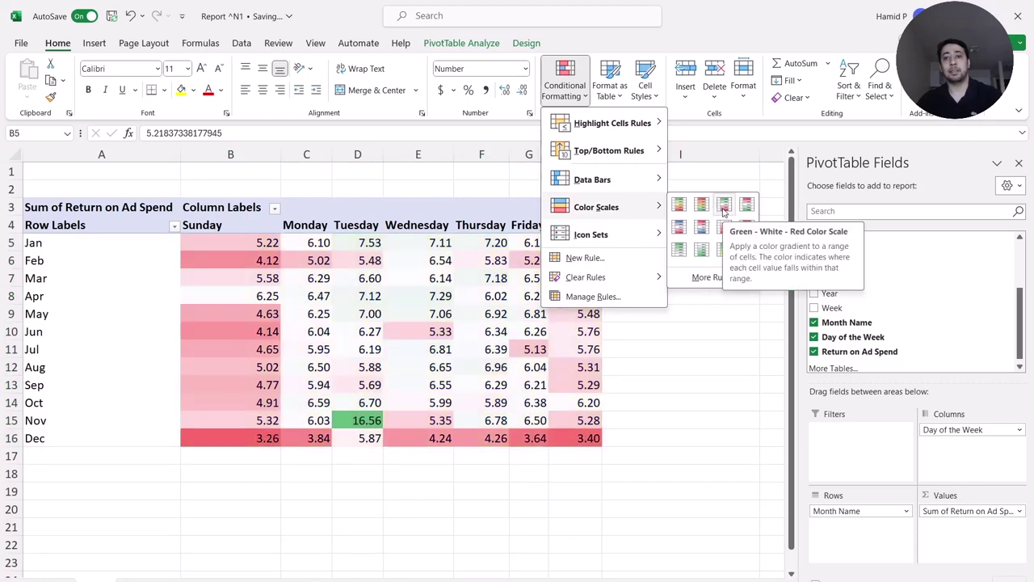
{"action": "left_click", "coordinate": [724, 208]}
{"action": "left_click", "coordinate": [529, 314]}
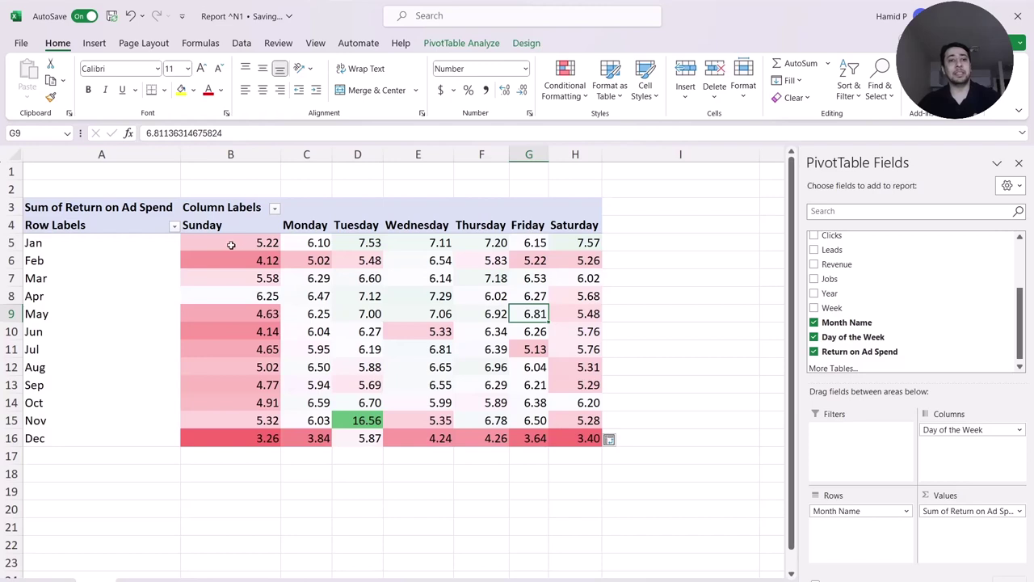
Step: Examine the Return on Ad Spend heat map, comparing Sundays and Saturdays with Monday to Friday across the months
{"action": "mouse_move", "coordinate": [224, 245]}
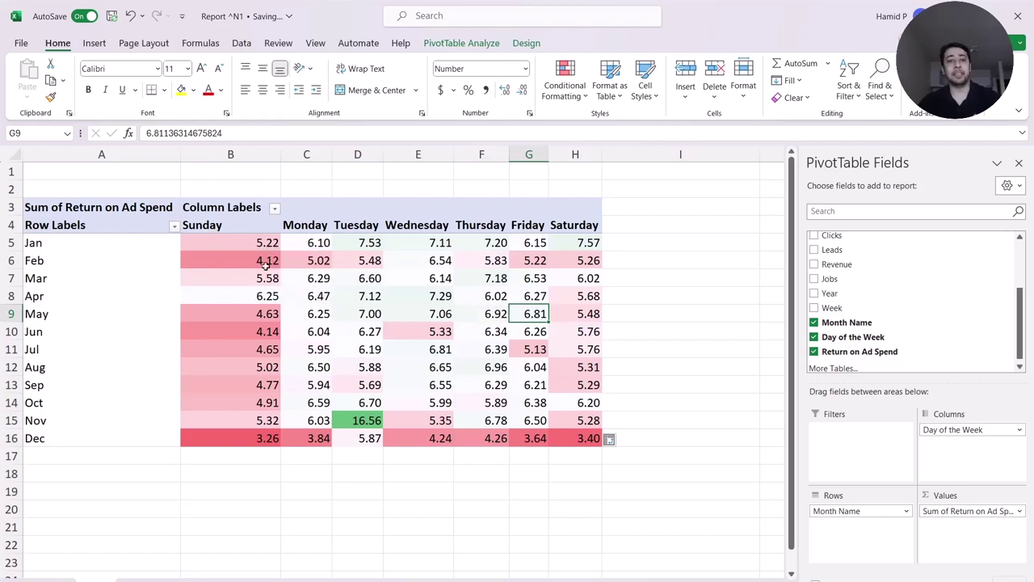
{"action": "left_click", "coordinate": [225, 243]}
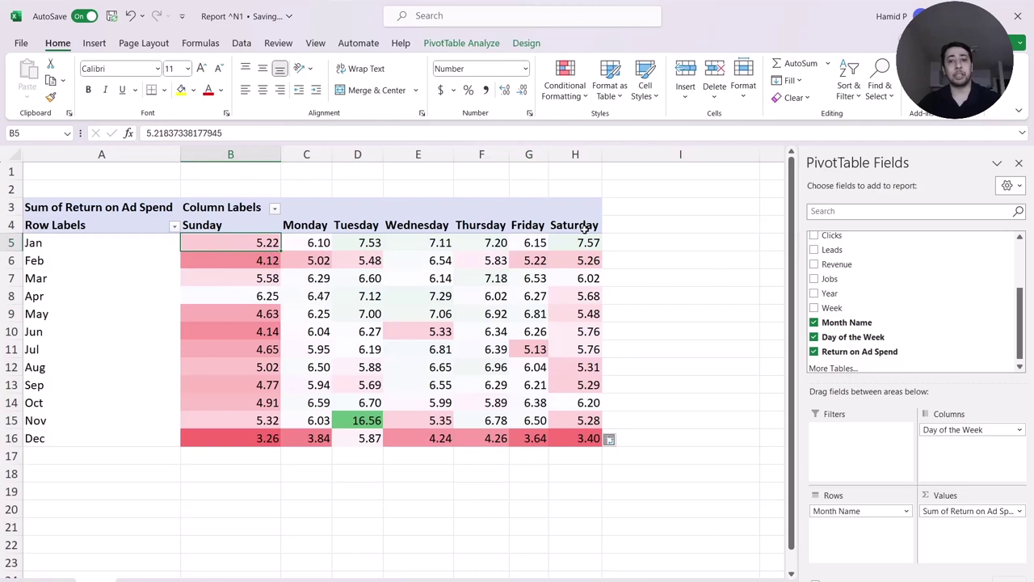
{"action": "left_click_drag", "start_coordinate": [583, 242], "coordinate": [591, 420]}
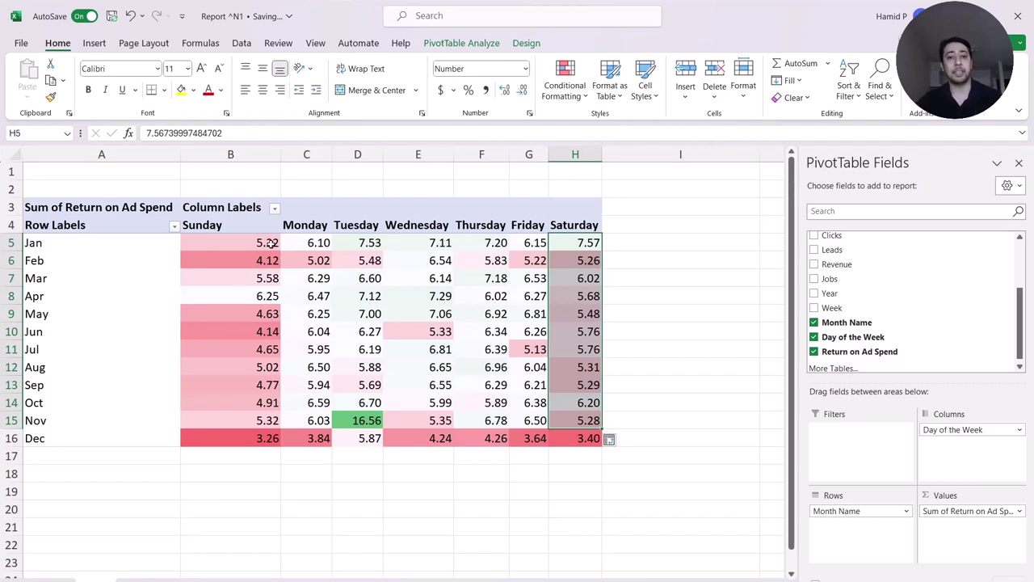
{"action": "left_click_drag", "start_coordinate": [290, 243], "coordinate": [529, 400]}
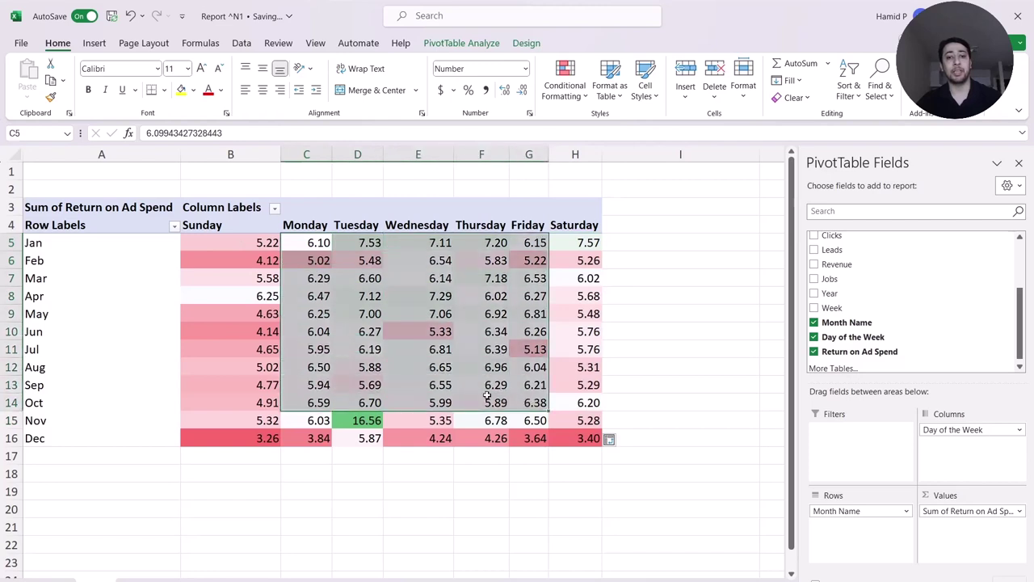
{"action": "left_click", "coordinate": [485, 402]}
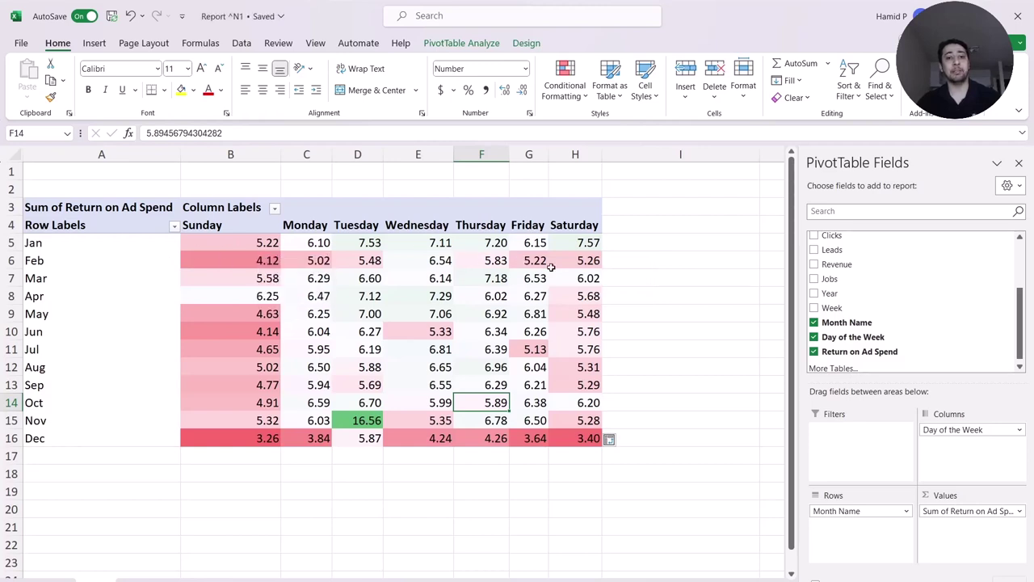
{"action": "left_click_drag", "start_coordinate": [233, 243], "coordinate": [233, 421]}
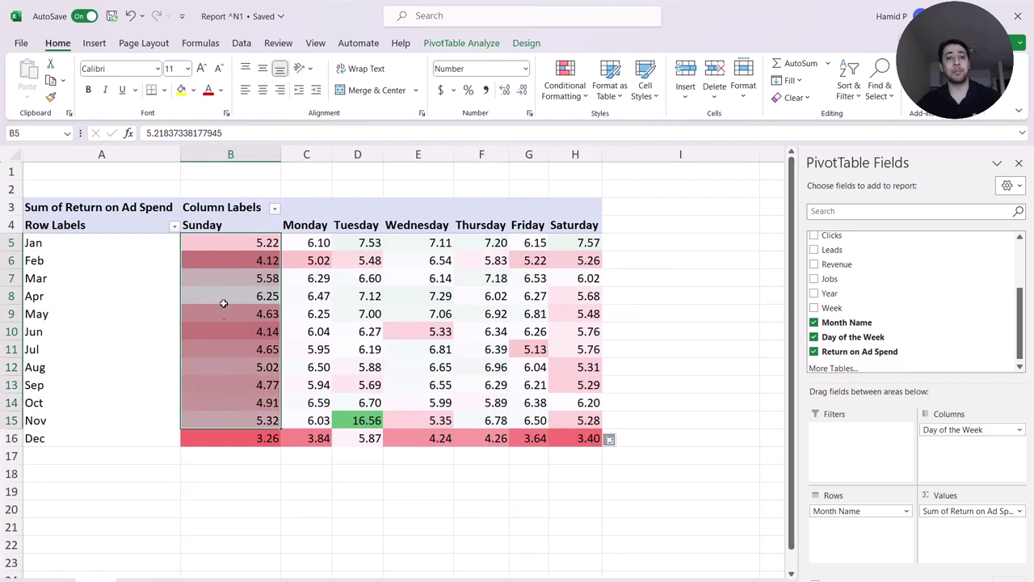
{"action": "left_click", "coordinate": [296, 243]}
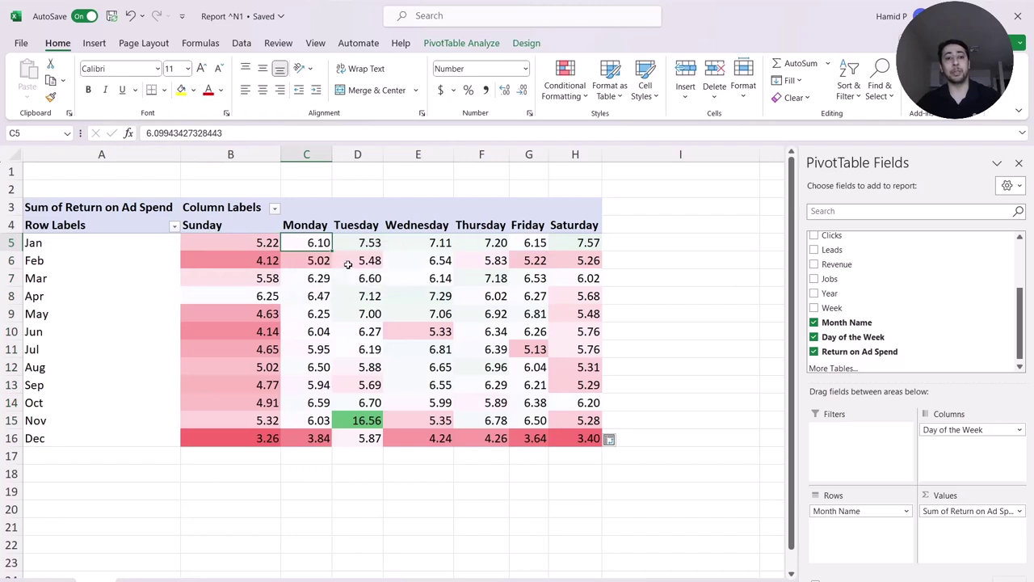
{"action": "left_click_drag", "start_coordinate": [298, 240], "coordinate": [507, 420]}
{"action": "left_click", "coordinate": [574, 384]}
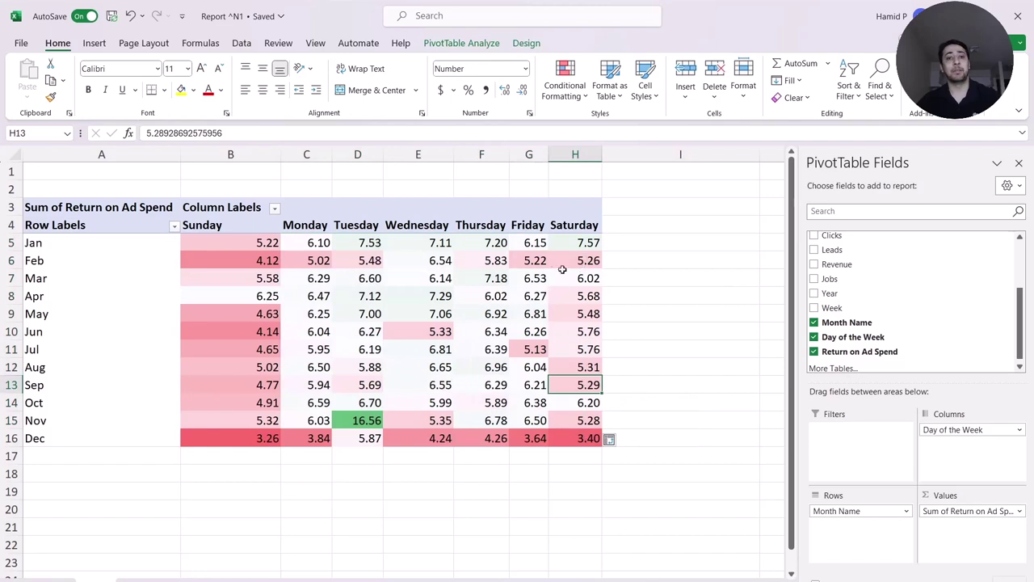
{"action": "mouse_move", "coordinate": [419, 292]}
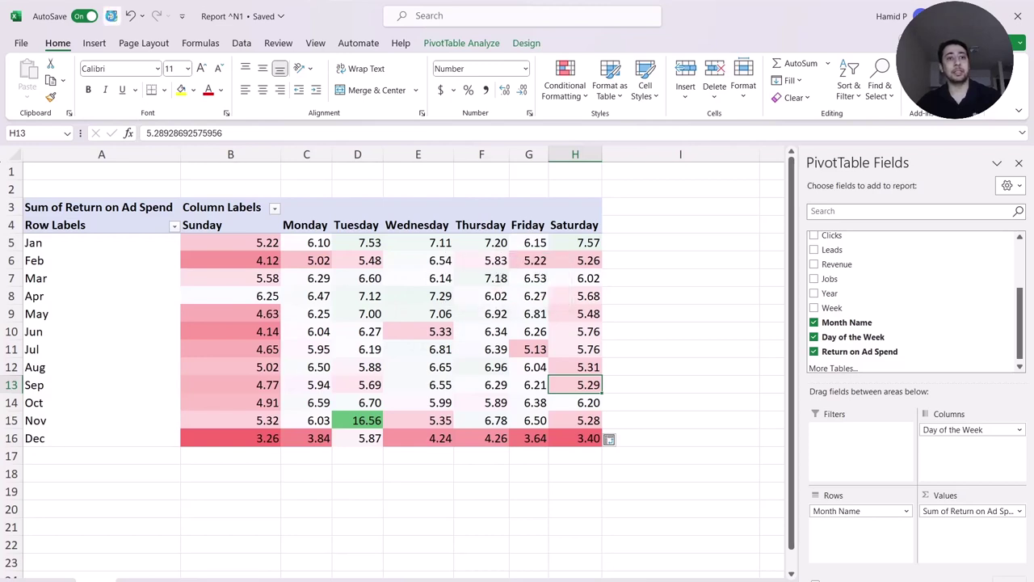
Step: Switch to File Explorer and open the Report #2 workbook from the Tutorials folder
{"action": "key", "text": "alt+Tab"}
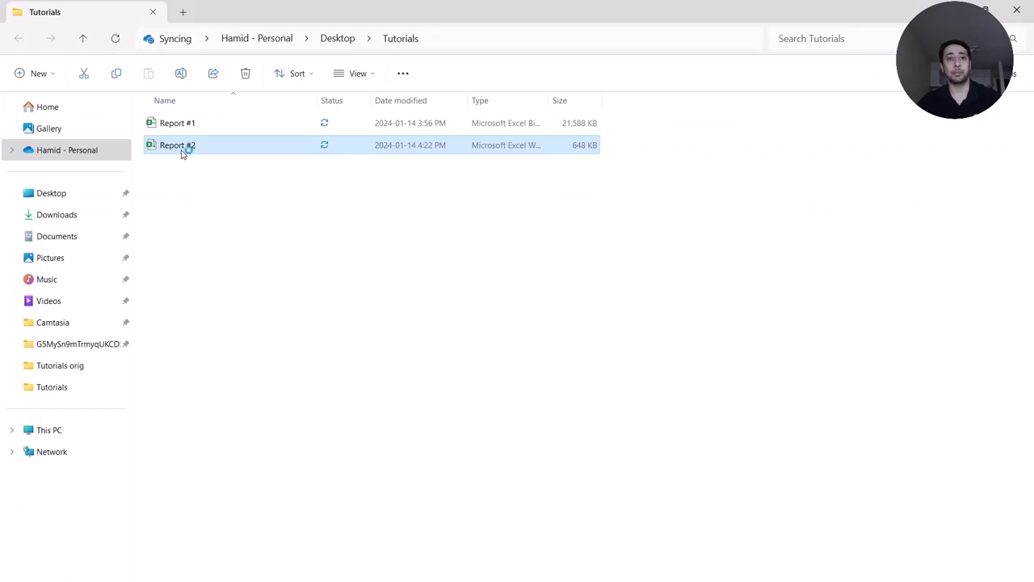
{"action": "key", "text": "alt+Tab"}
{"action": "left_click", "coordinate": [588, 309]}
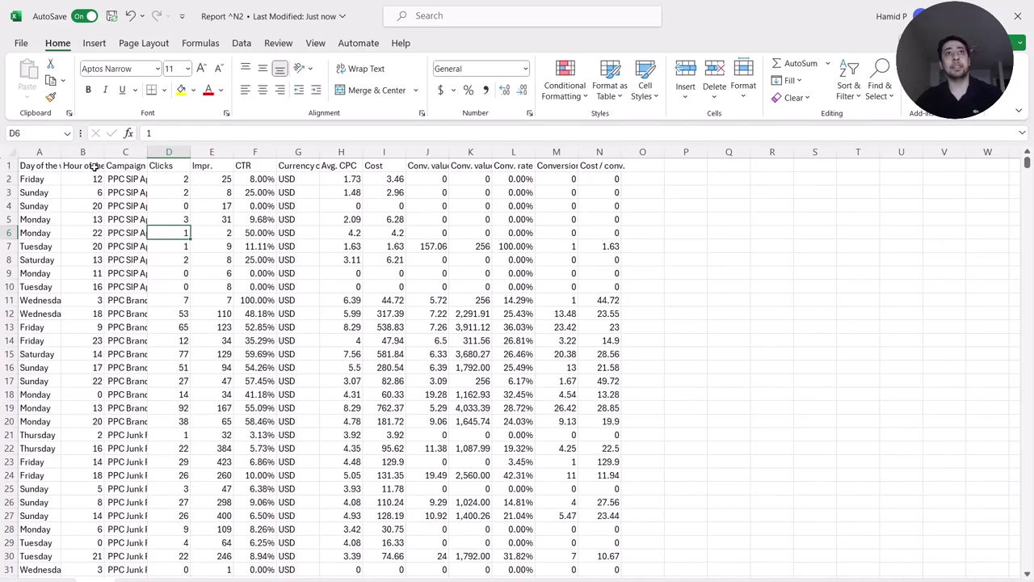
Step: Insert a PivotTable based on the Report #2 campaign data on a new worksheet
{"action": "left_click", "coordinate": [90, 192]}
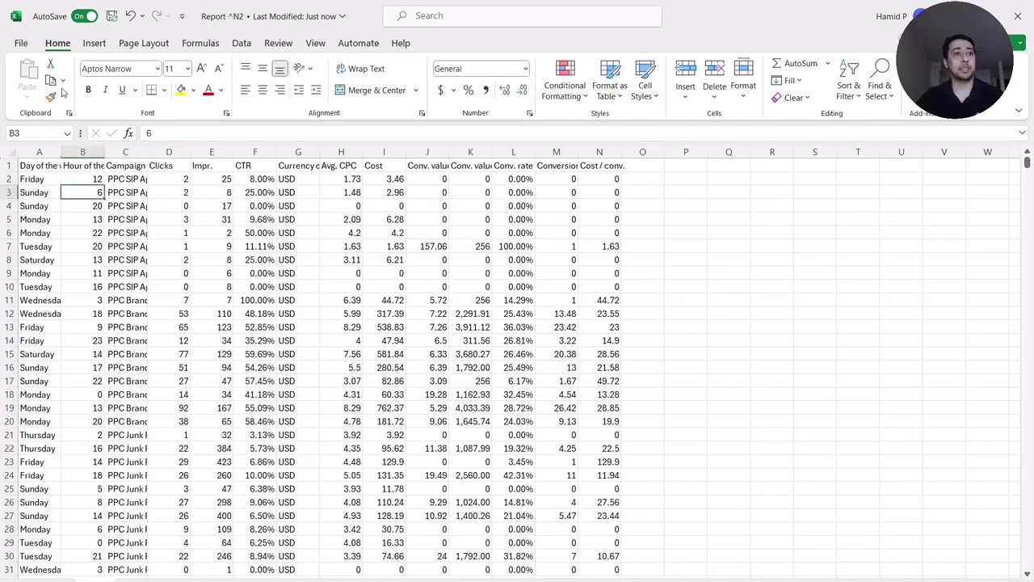
{"action": "left_click", "coordinate": [94, 43]}
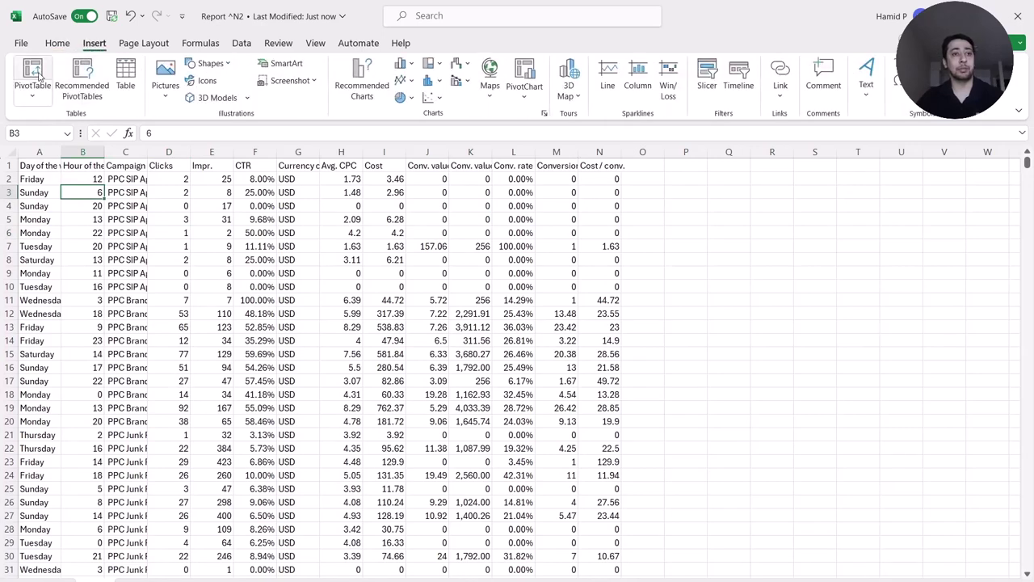
{"action": "left_click", "coordinate": [33, 77]}
{"action": "left_click", "coordinate": [633, 358]}
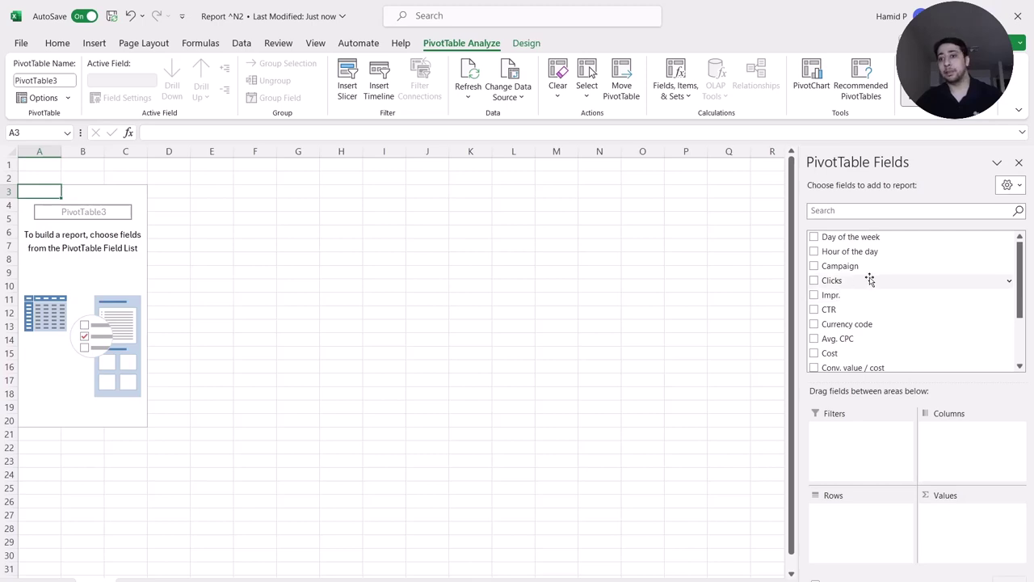
Step: Lay out the PivotTable with Hour of the day as rows, Day of the week as columns and Conv. value as values
{"action": "left_click_drag", "start_coordinate": [848, 255], "coordinate": [888, 542]}
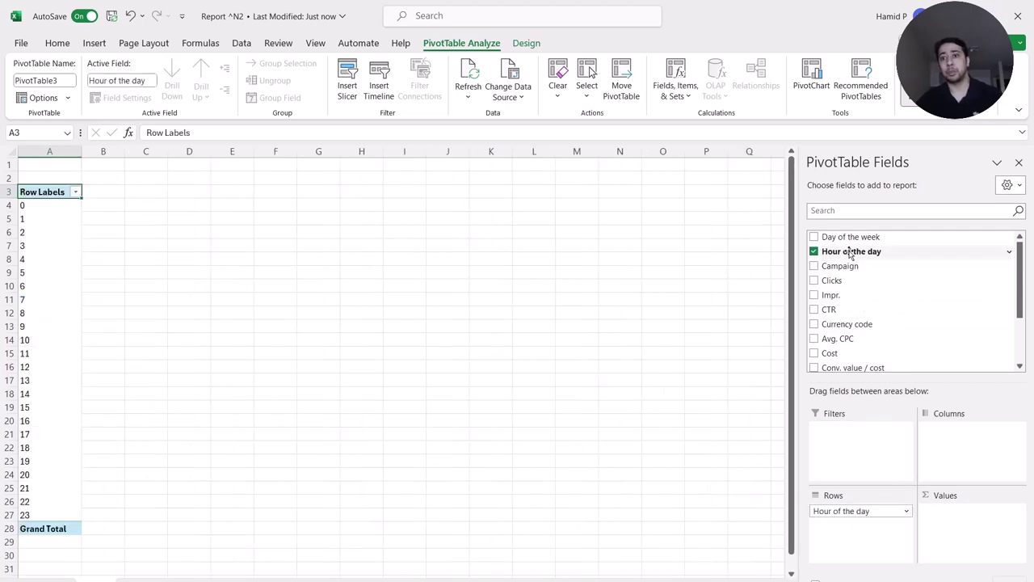
{"action": "left_click_drag", "start_coordinate": [852, 241], "coordinate": [981, 462]}
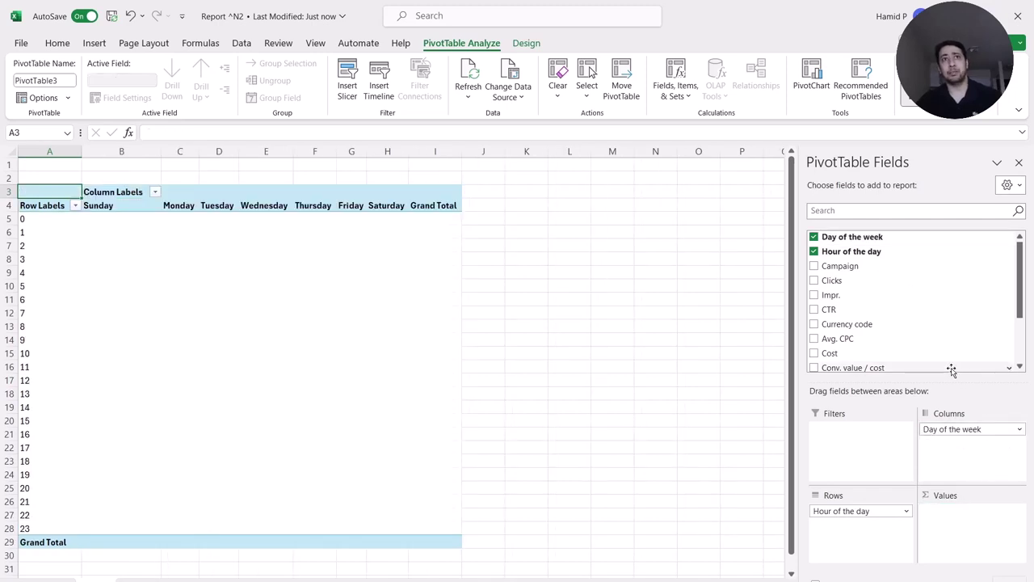
{"action": "scroll", "coordinate": [904, 317], "scroll_direction": "down", "scroll_amount": 2}
{"action": "scroll", "coordinate": [907, 315], "scroll_direction": "down", "scroll_amount": 1}
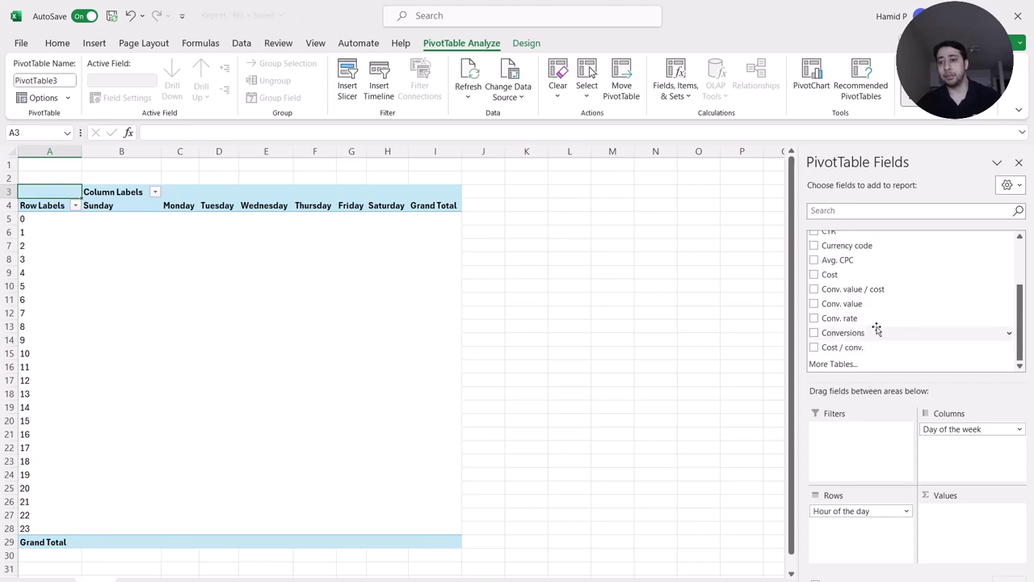
{"action": "left_click_drag", "start_coordinate": [878, 307], "coordinate": [989, 546]}
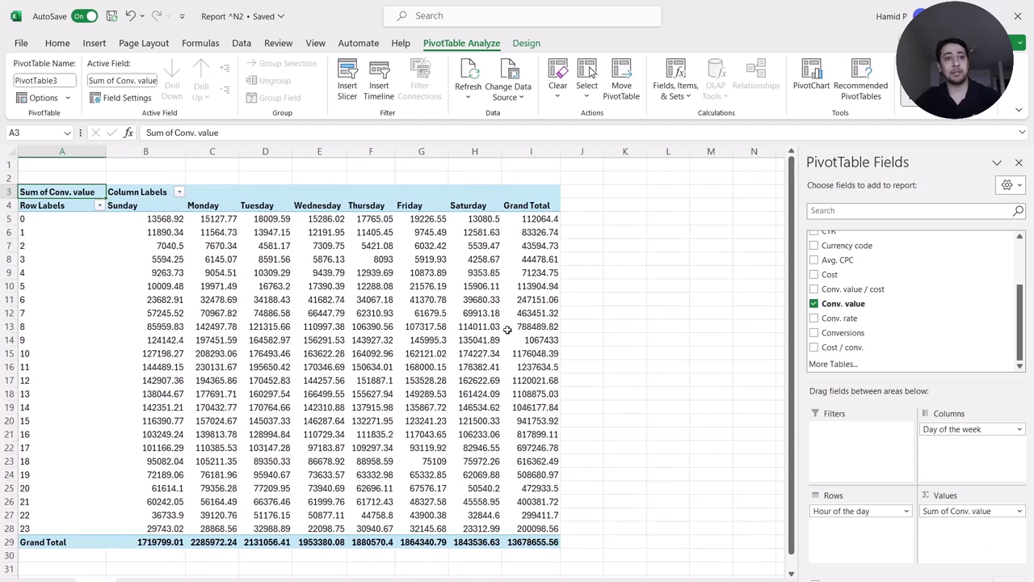
Step: Turn off the PivotTable's grand totals for both rows and columns
{"action": "left_click_drag", "start_coordinate": [145, 222], "coordinate": [488, 525]}
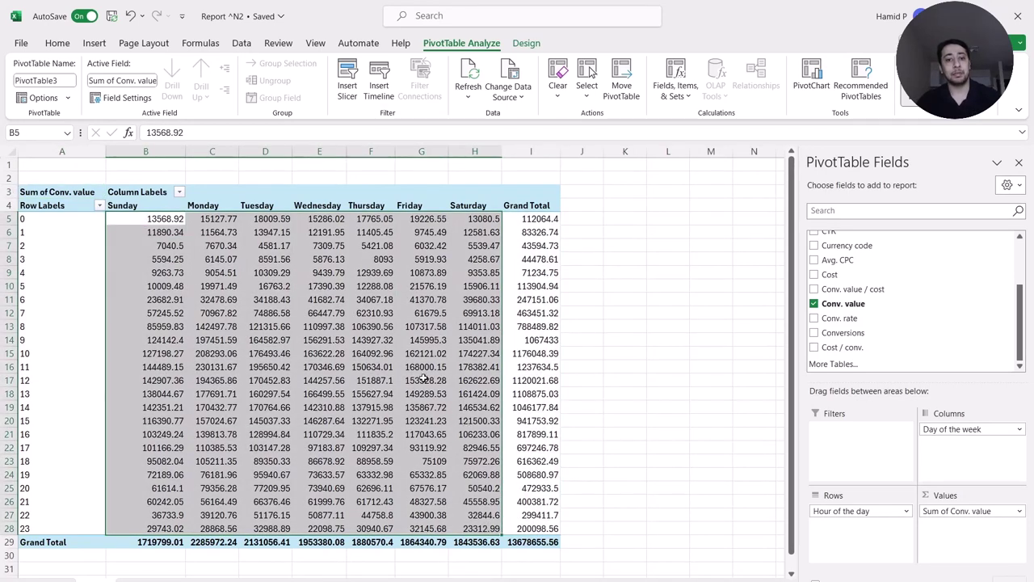
{"action": "left_click", "coordinate": [539, 299]}
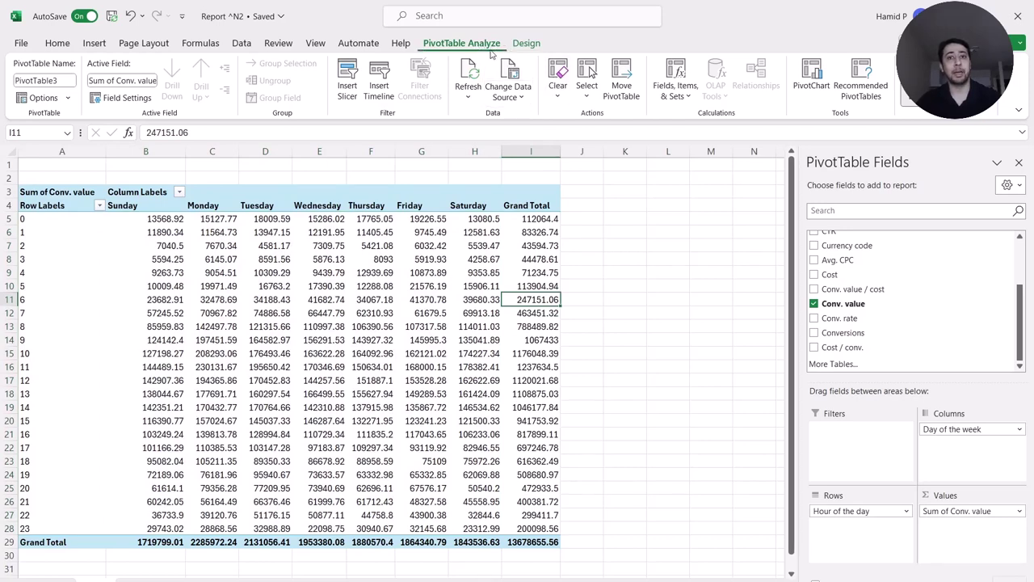
{"action": "left_click", "coordinate": [526, 43]}
{"action": "left_click", "coordinate": [77, 95]}
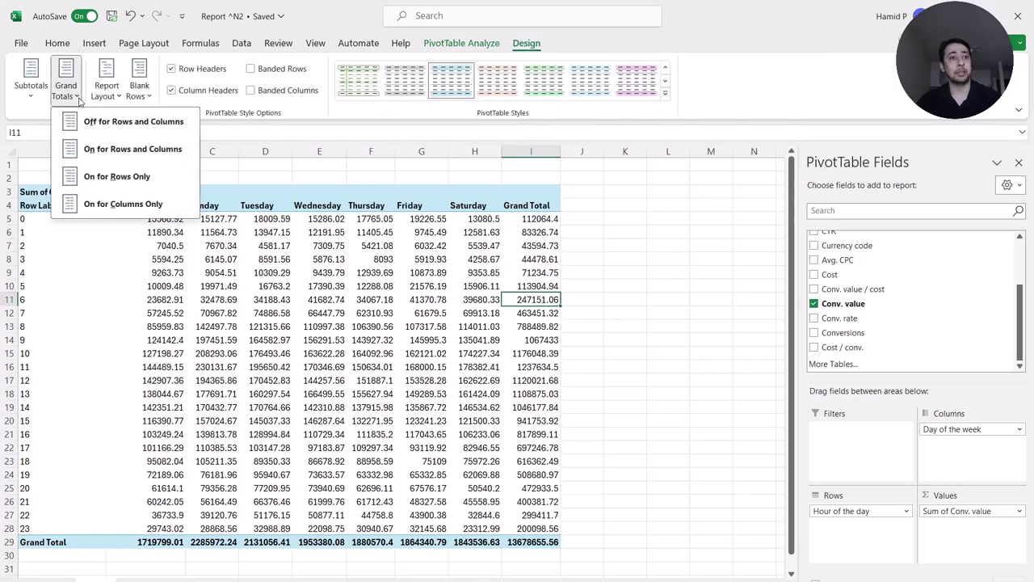
{"action": "left_click", "coordinate": [129, 121]}
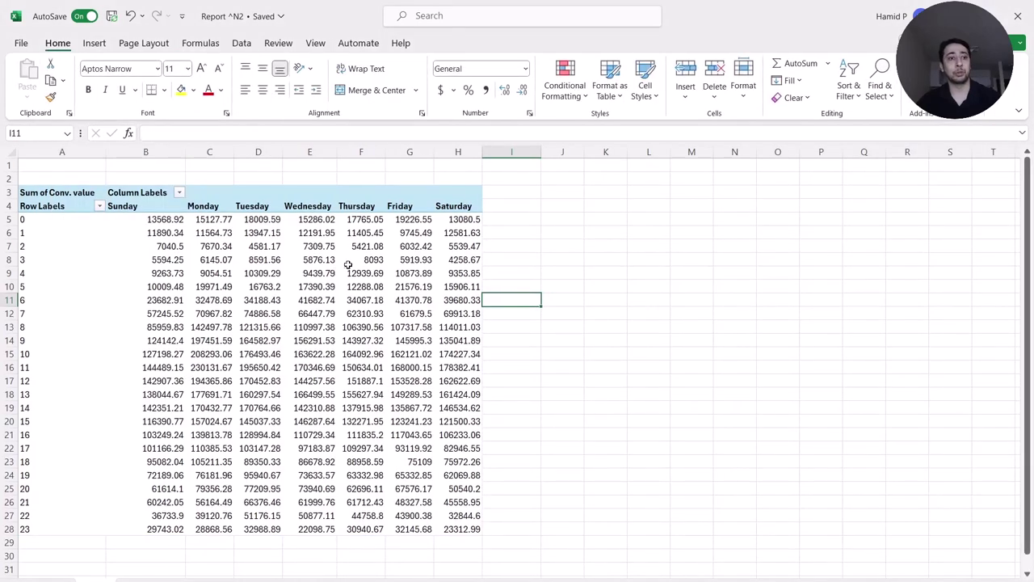
Step: Format the PivotTable's conversion values as dollar currency with 0 decimal places
{"action": "left_click_drag", "start_coordinate": [166, 219], "coordinate": [455, 529]}
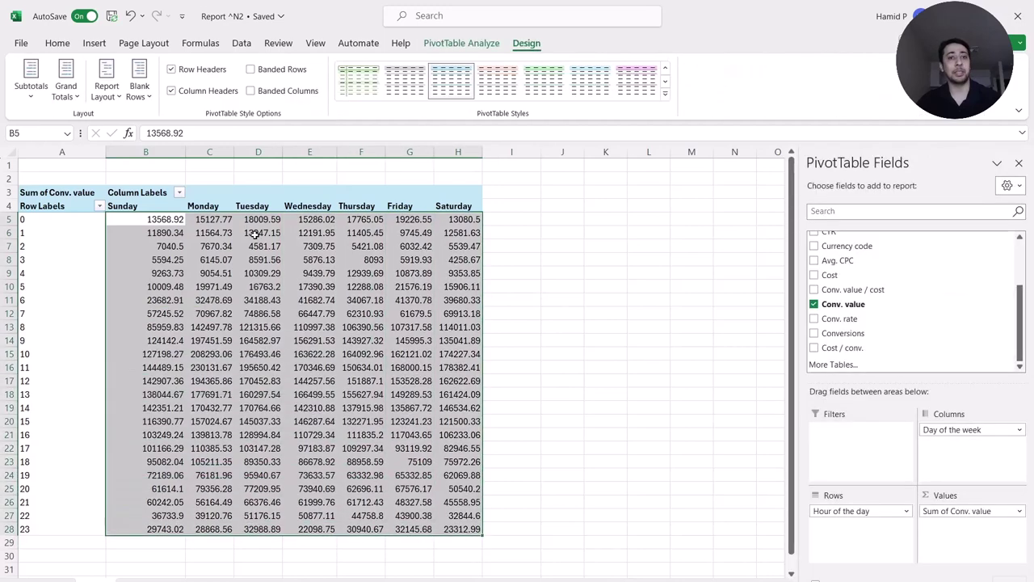
{"action": "right_click", "coordinate": [221, 237]}
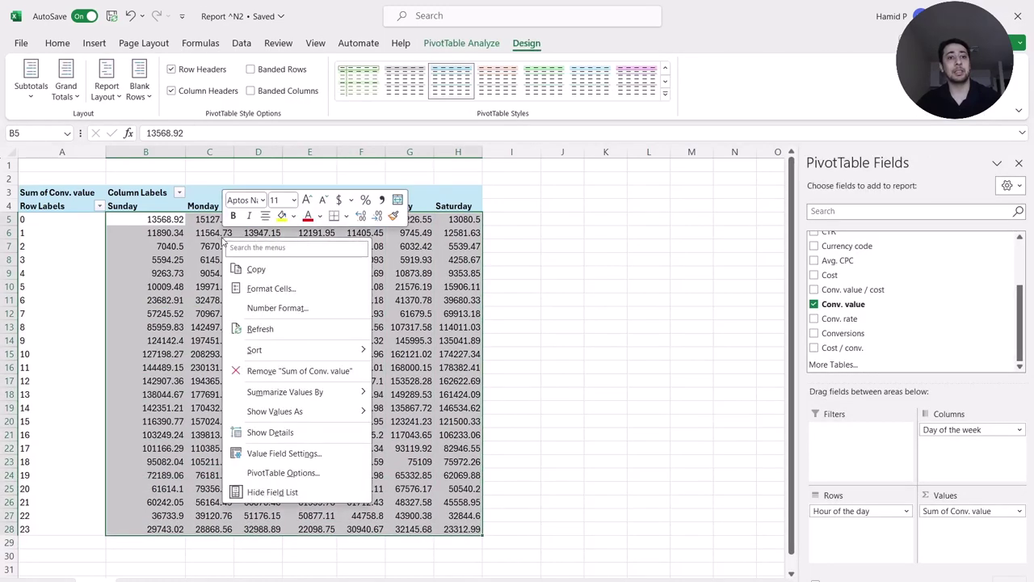
{"action": "left_click", "coordinate": [299, 311]}
{"action": "left_click", "coordinate": [230, 297]}
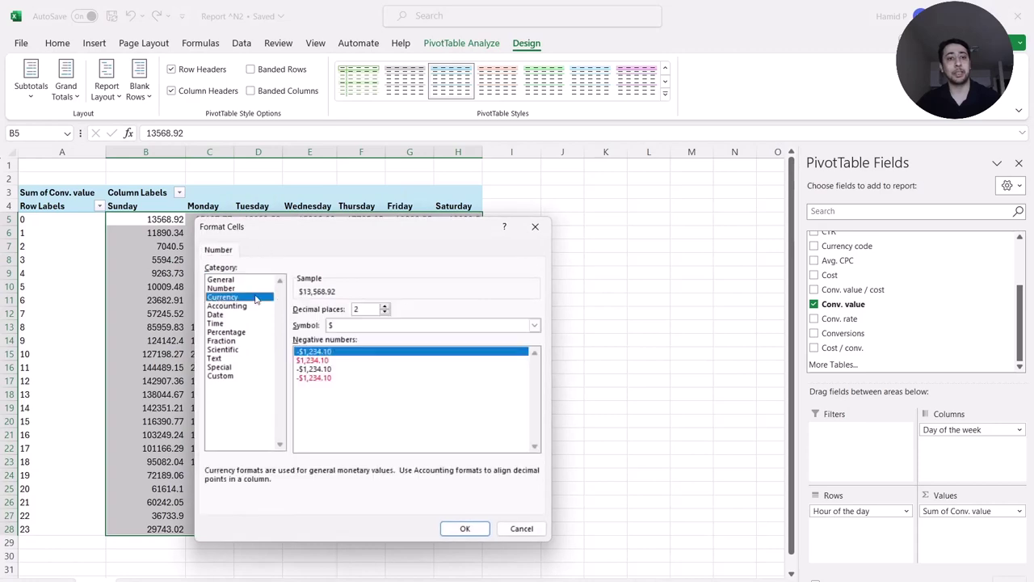
{"action": "left_click", "coordinate": [386, 313]}
{"action": "left_click", "coordinate": [386, 312]}
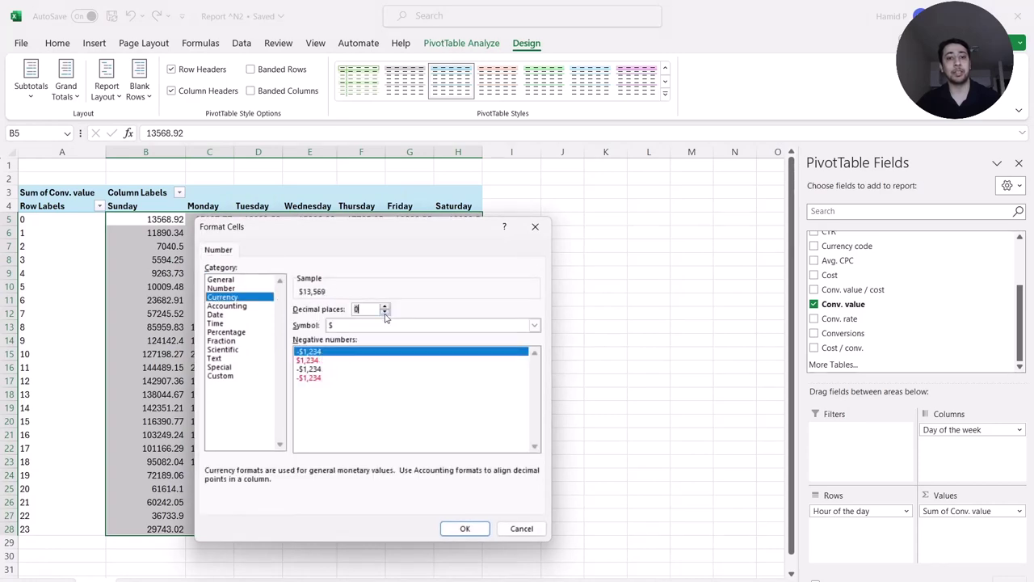
{"action": "left_click", "coordinate": [462, 529]}
{"action": "left_click", "coordinate": [248, 284]}
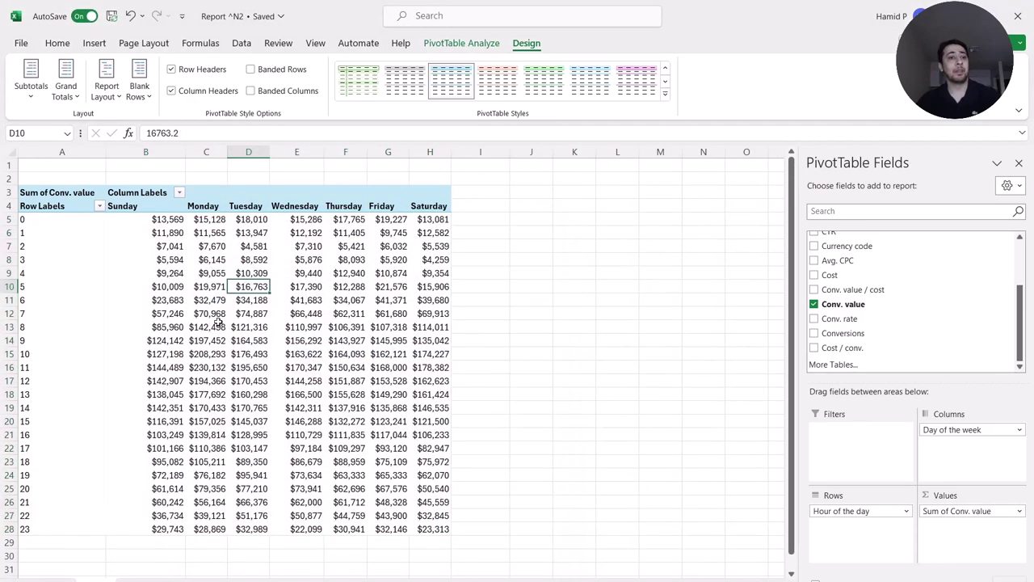
Step: Apply the Green - White - Red color scale to the conversion values for all hours and weekdays
{"action": "left_click_drag", "start_coordinate": [140, 220], "coordinate": [252, 276]}
{"action": "left_click", "coordinate": [248, 313]}
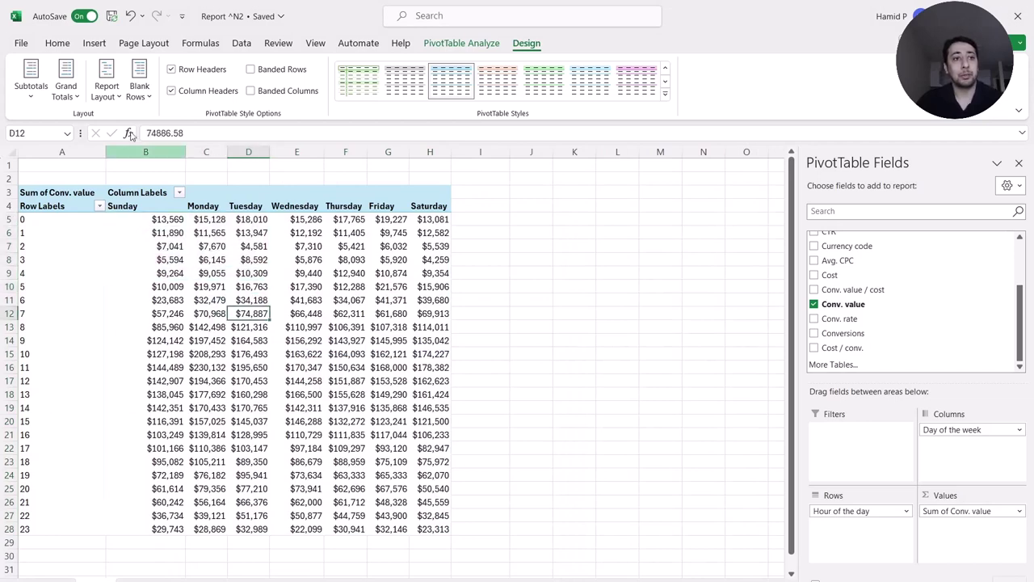
{"action": "left_click", "coordinate": [57, 43]}
{"action": "left_click_drag", "start_coordinate": [153, 219], "coordinate": [435, 529]}
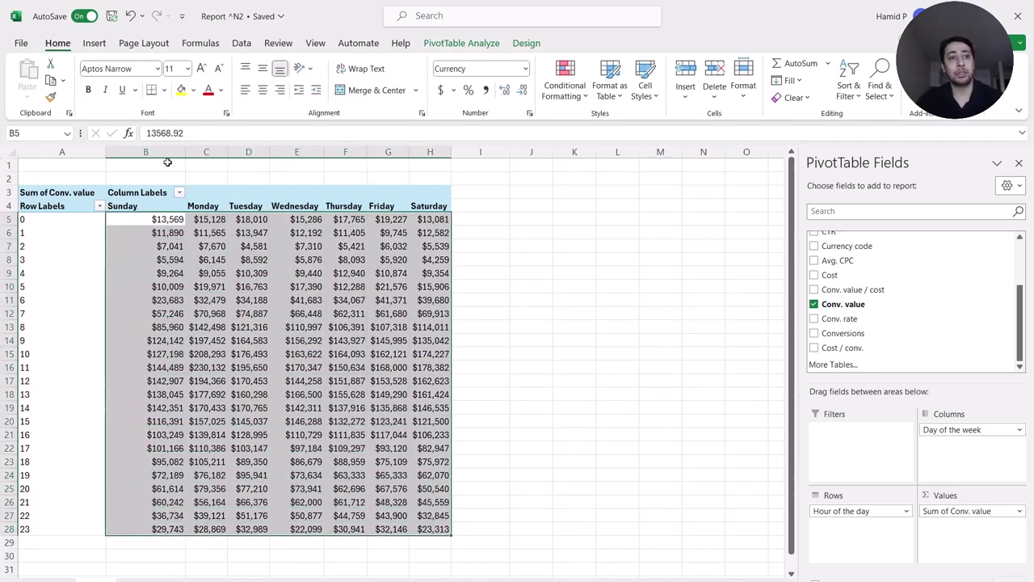
{"action": "left_click", "coordinate": [564, 85]}
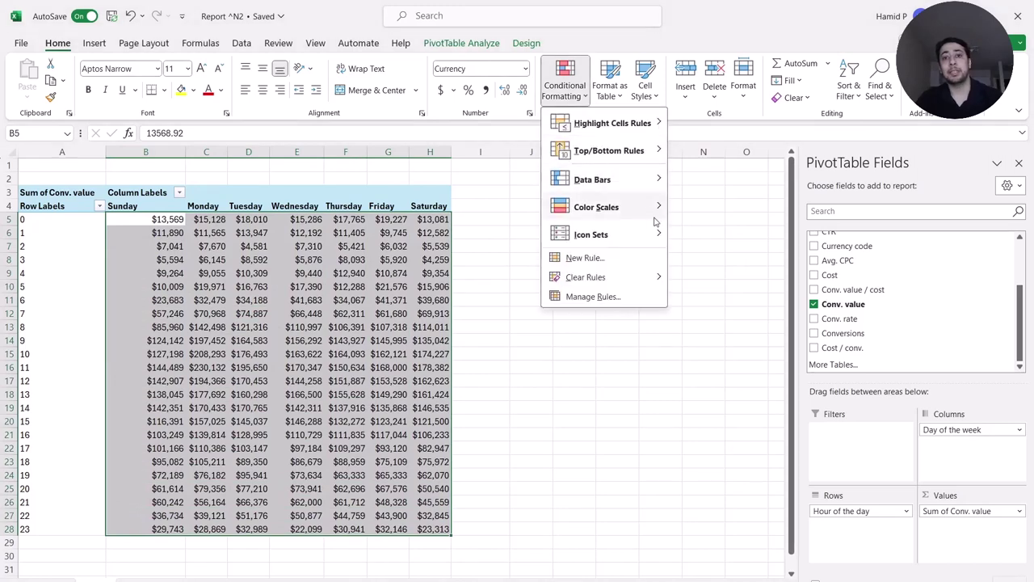
{"action": "mouse_move", "coordinate": [656, 207]}
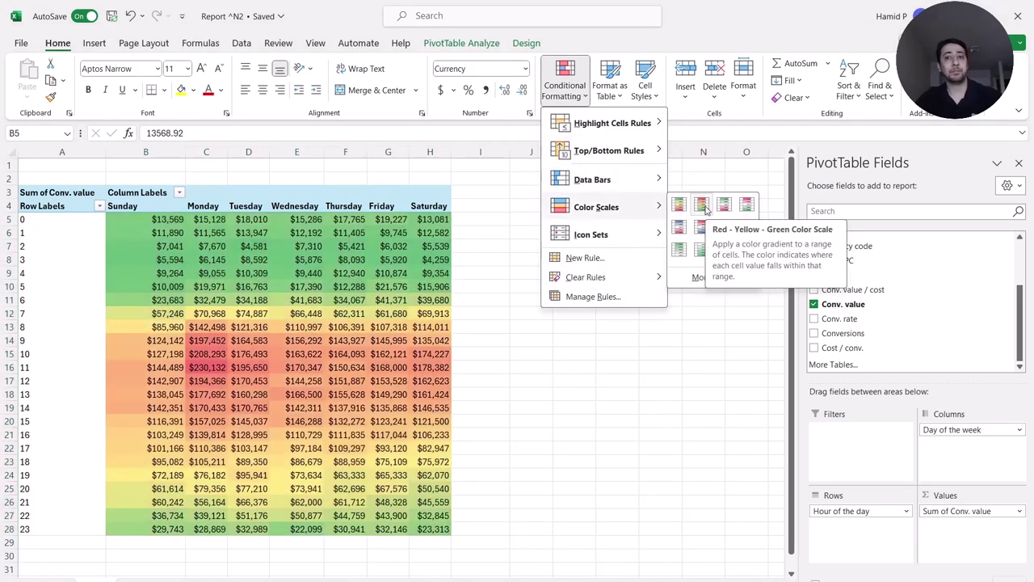
{"action": "left_click", "coordinate": [723, 206]}
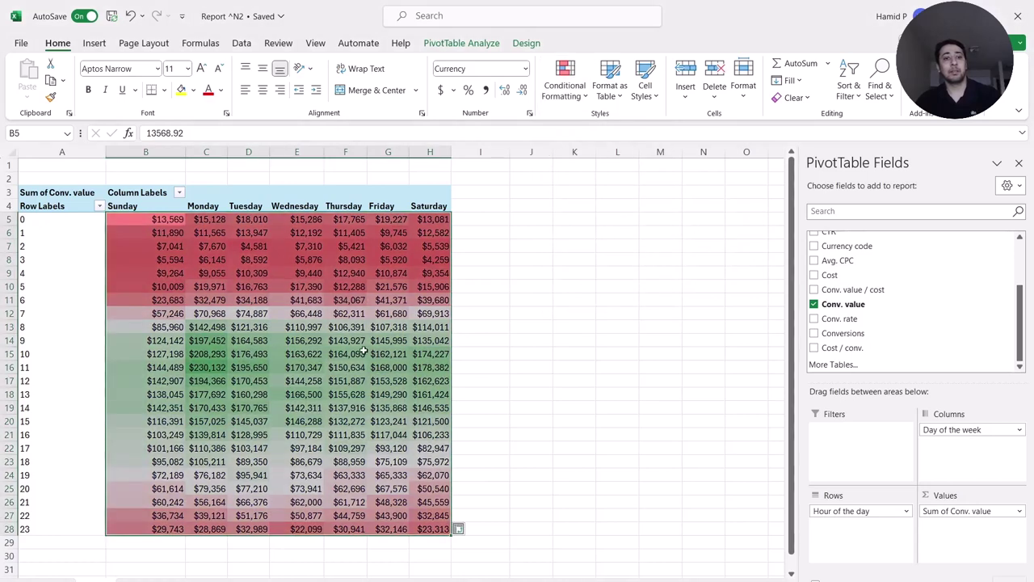
{"action": "left_click", "coordinate": [348, 312]}
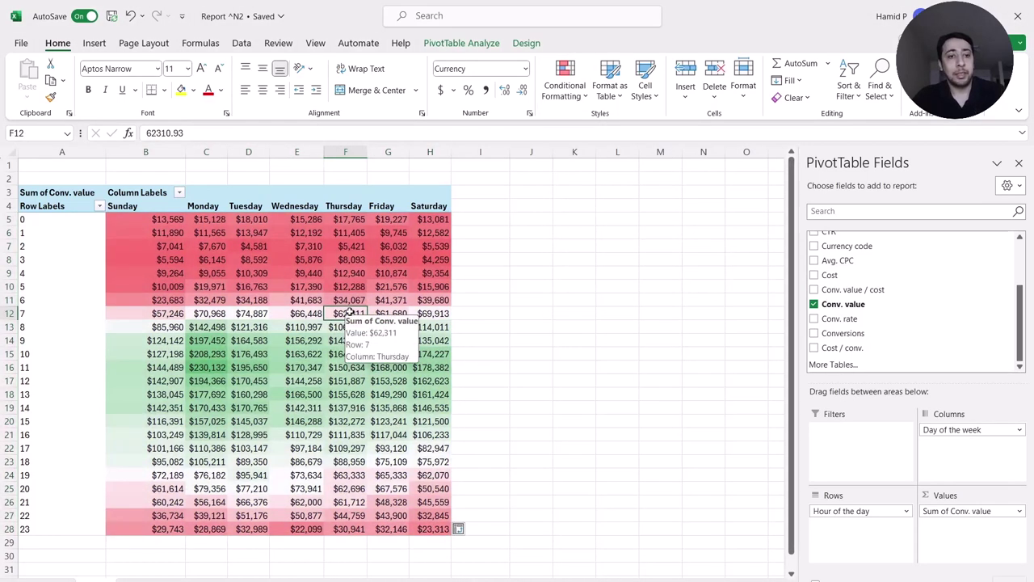
Step: Examine the conversion value heat map, comparing hours 0 to 6 with hours 7 to 19 across the weekdays
{"action": "left_click_drag", "start_coordinate": [44, 220], "coordinate": [131, 294]}
{"action": "left_click", "coordinate": [131, 296]}
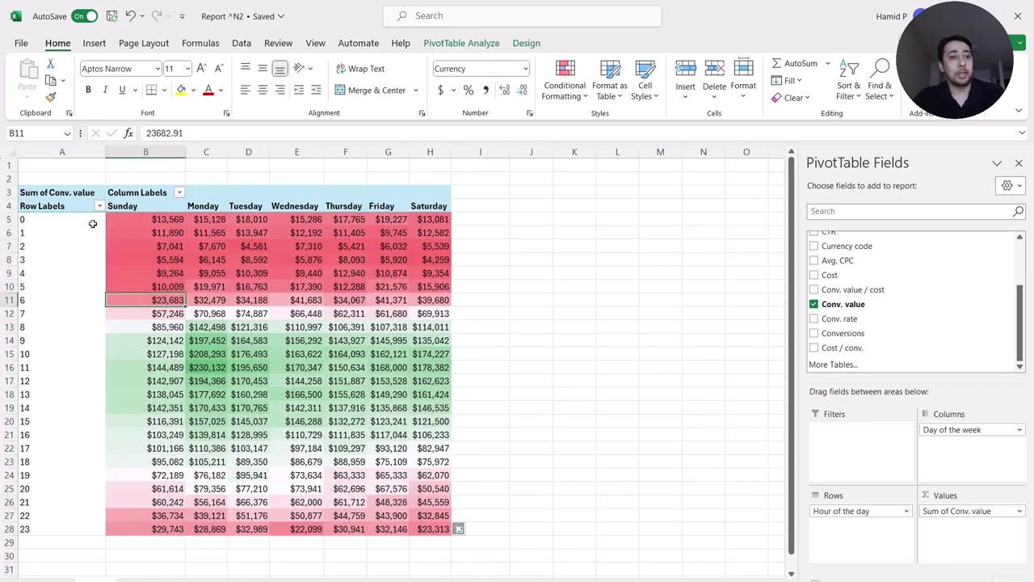
{"action": "left_click_drag", "start_coordinate": [122, 219], "coordinate": [437, 299]}
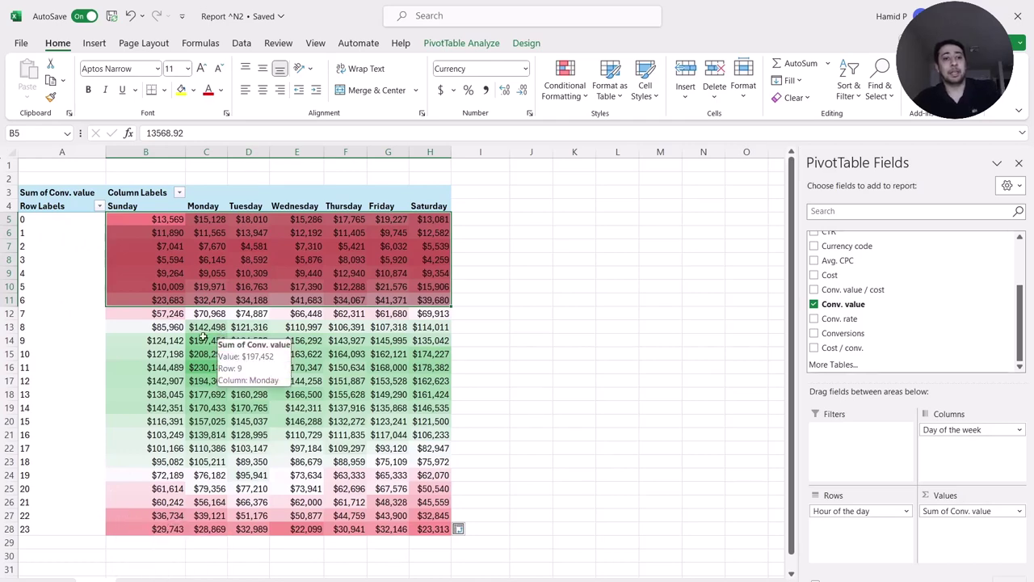
{"action": "left_click_drag", "start_coordinate": [123, 317], "coordinate": [431, 475]}
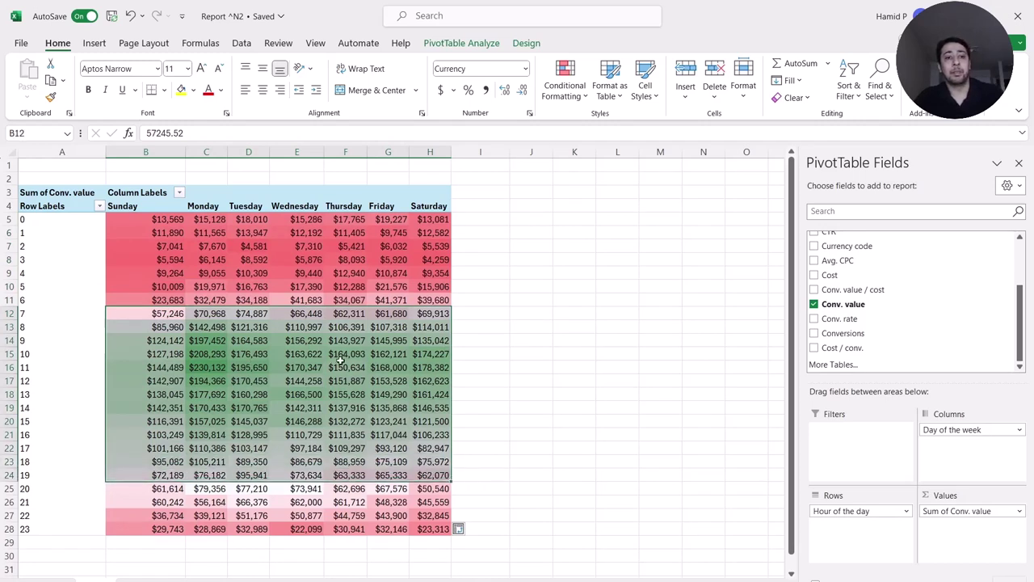
{"action": "mouse_move", "coordinate": [421, 359]}
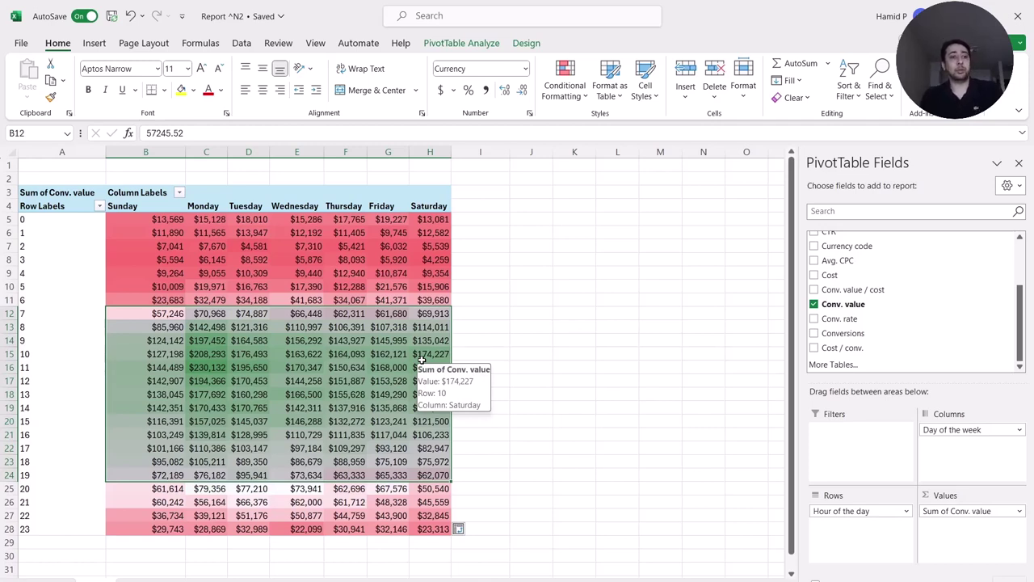
{"action": "left_click", "coordinate": [426, 295]}
{"action": "left_click_drag", "start_coordinate": [422, 299], "coordinate": [145, 220]}
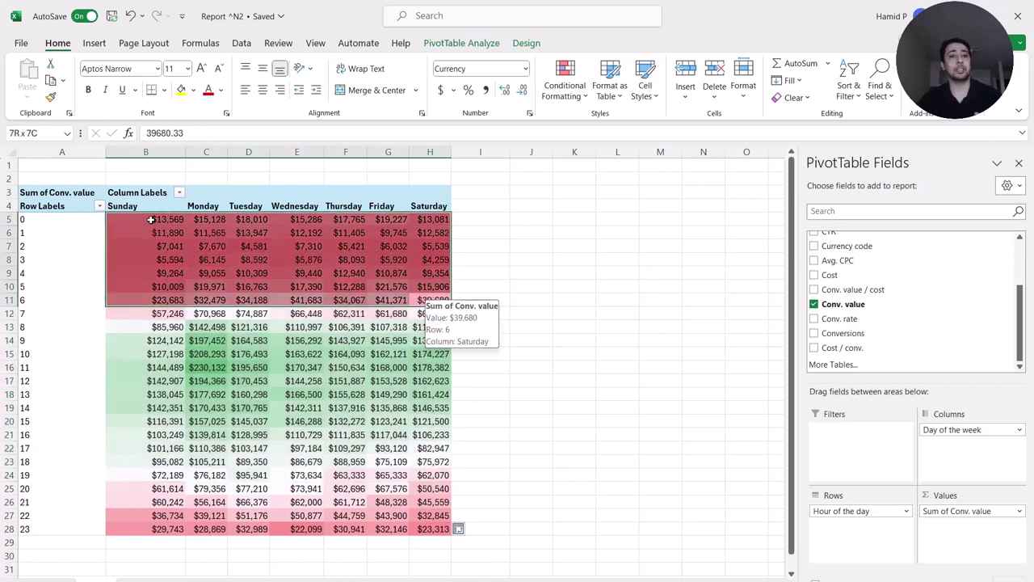
{"action": "left_click", "coordinate": [350, 318]}
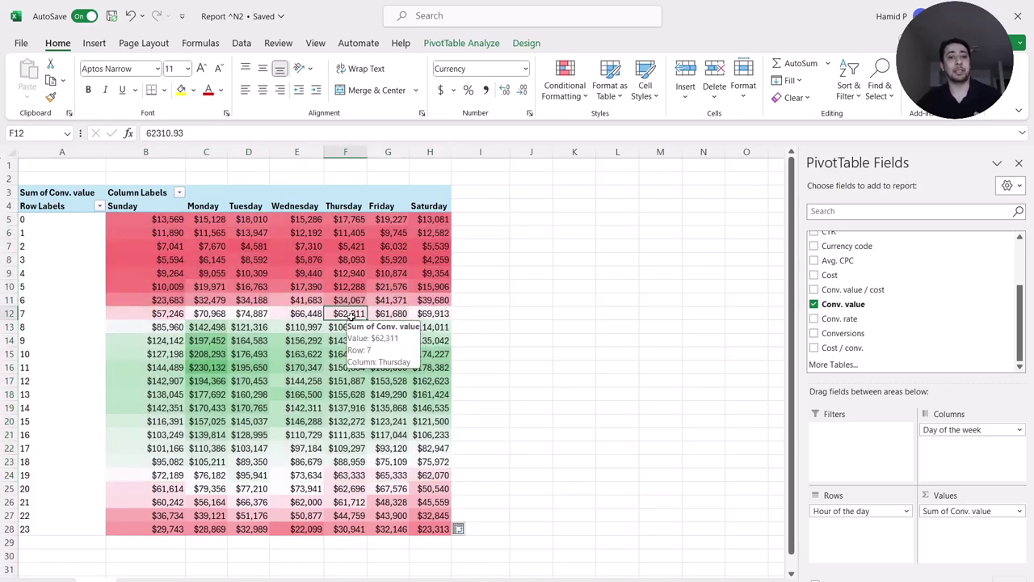
{"action": "left_click_drag", "start_coordinate": [150, 220], "coordinate": [440, 297]}
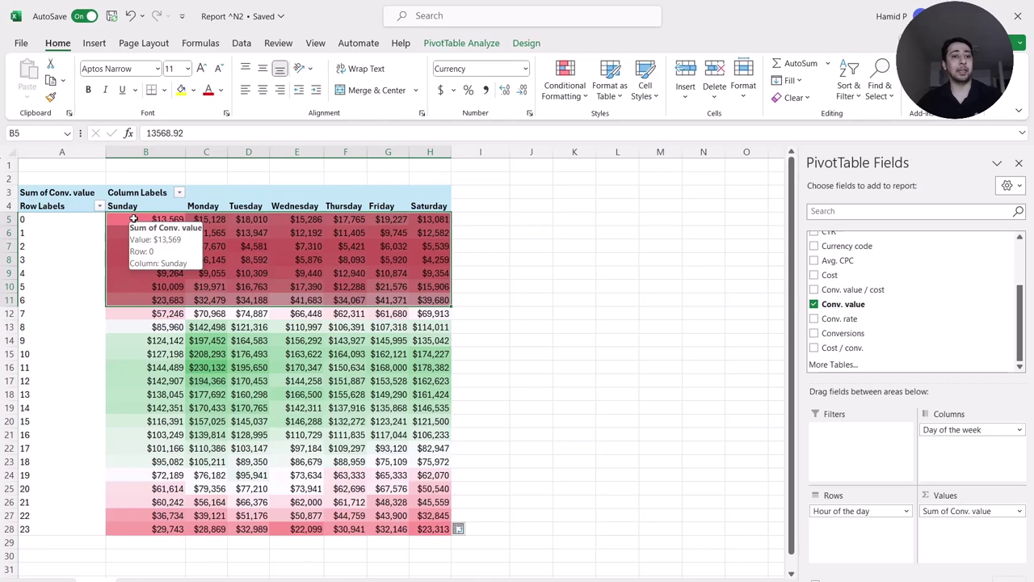
{"action": "left_click", "coordinate": [430, 340]}
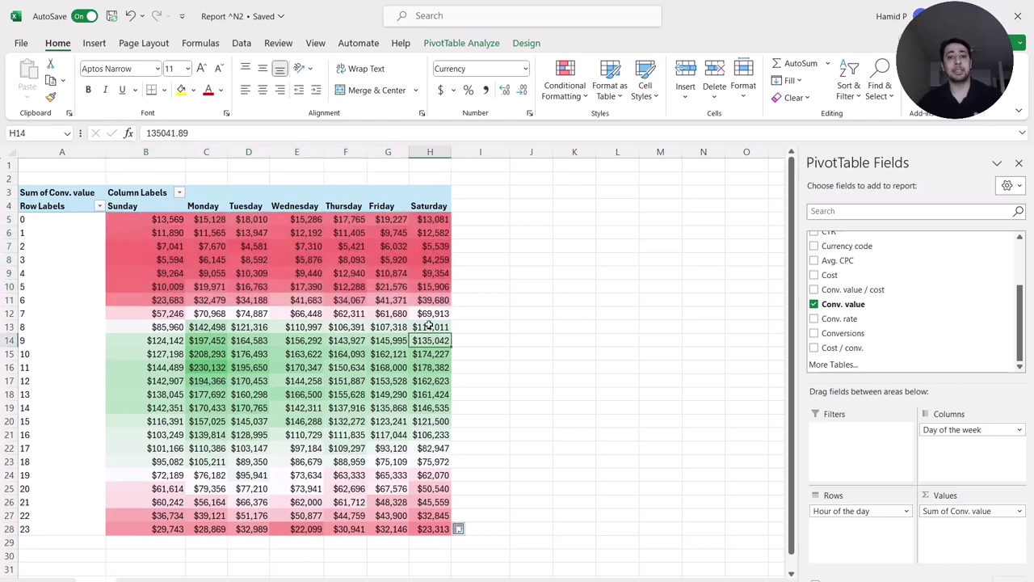
{"action": "left_click", "coordinate": [434, 314]}
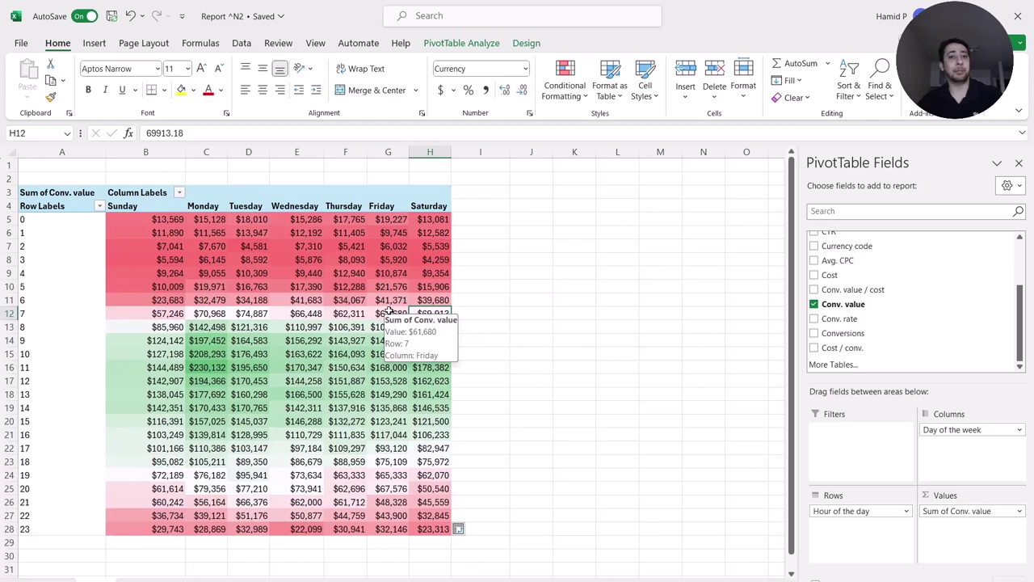
{"action": "left_click", "coordinate": [340, 317]}
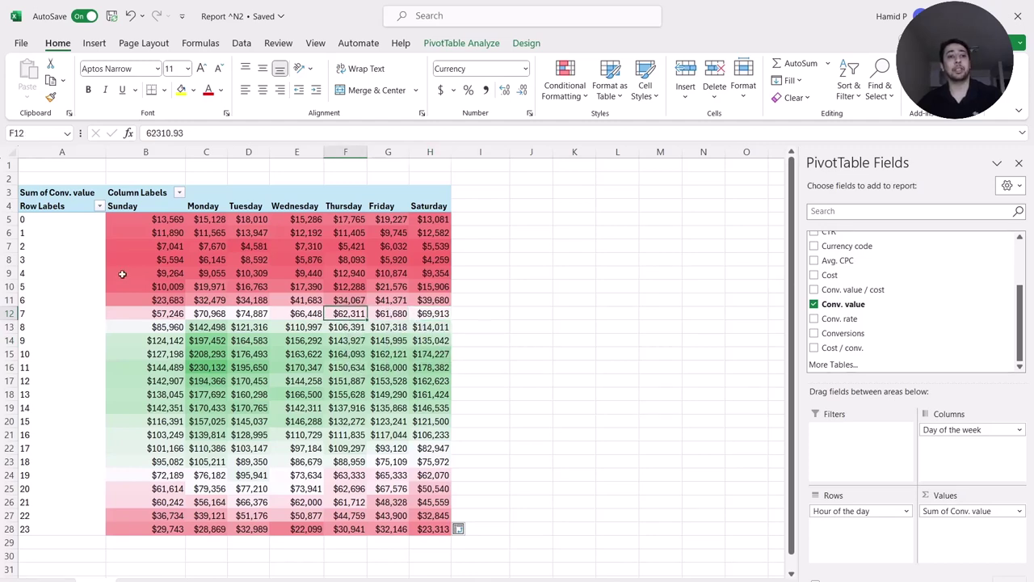
{"action": "left_click_drag", "start_coordinate": [153, 219], "coordinate": [436, 299]}
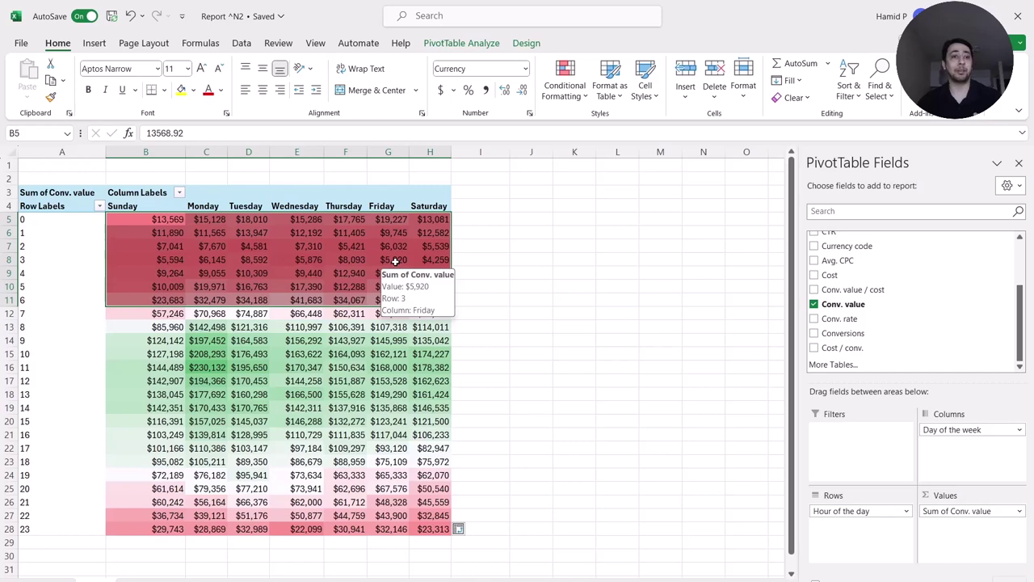
{"action": "left_click", "coordinate": [356, 379]}
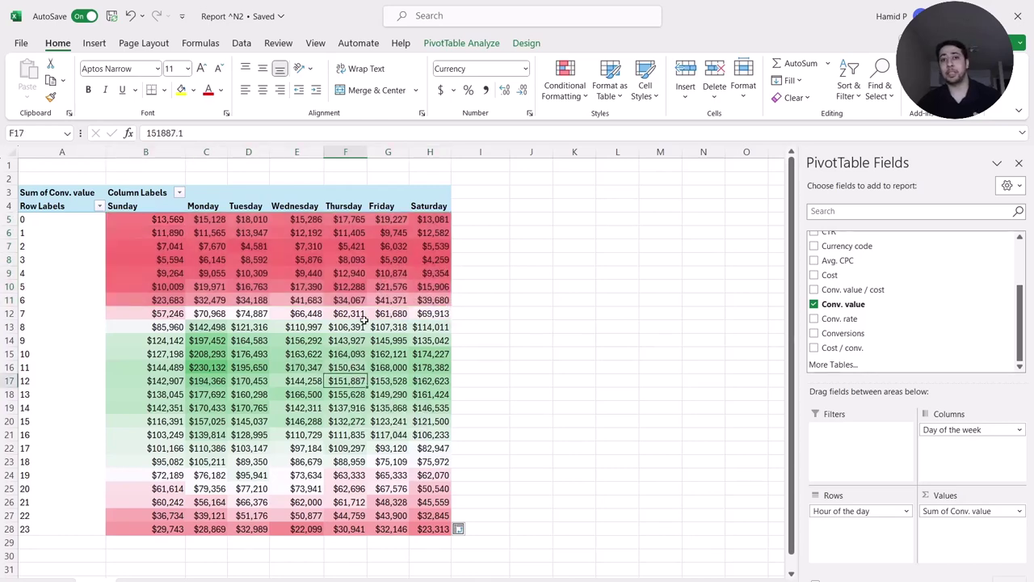
Step: Add a calculated field named Cost per click to the PivotTable with the formula Cost/Clicks
{"action": "left_click", "coordinate": [472, 48]}
{"action": "left_click", "coordinate": [676, 85]}
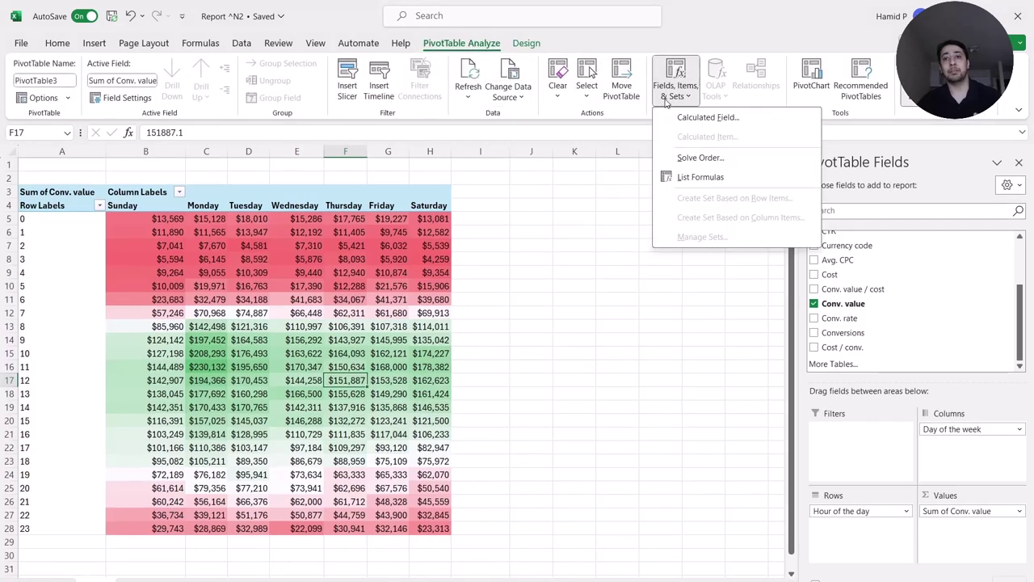
{"action": "left_click", "coordinate": [679, 119]}
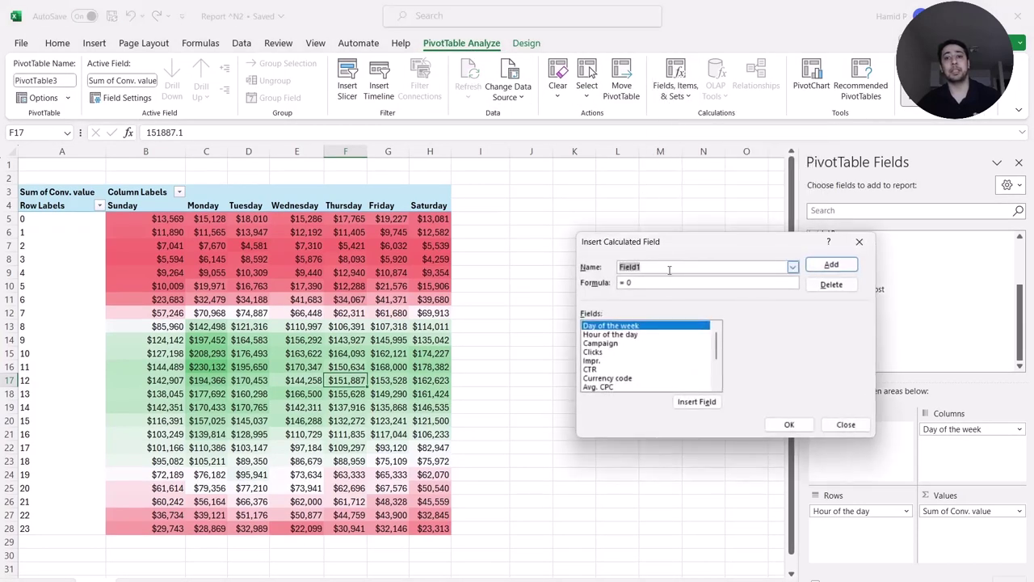
{"action": "type", "text": "Cost per click"}
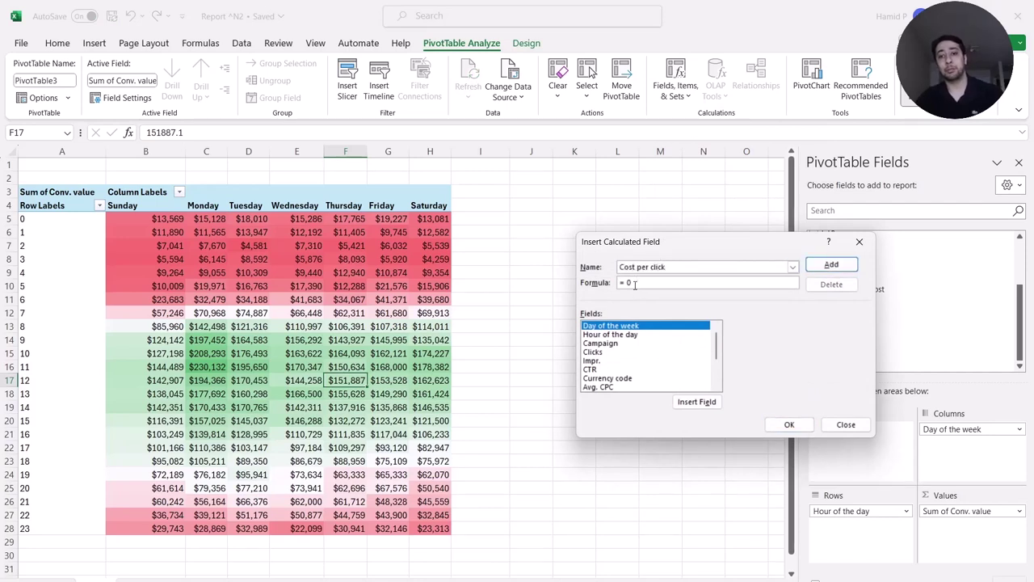
{"action": "scroll", "coordinate": [614, 361], "scroll_direction": "down", "scroll_amount": 1}
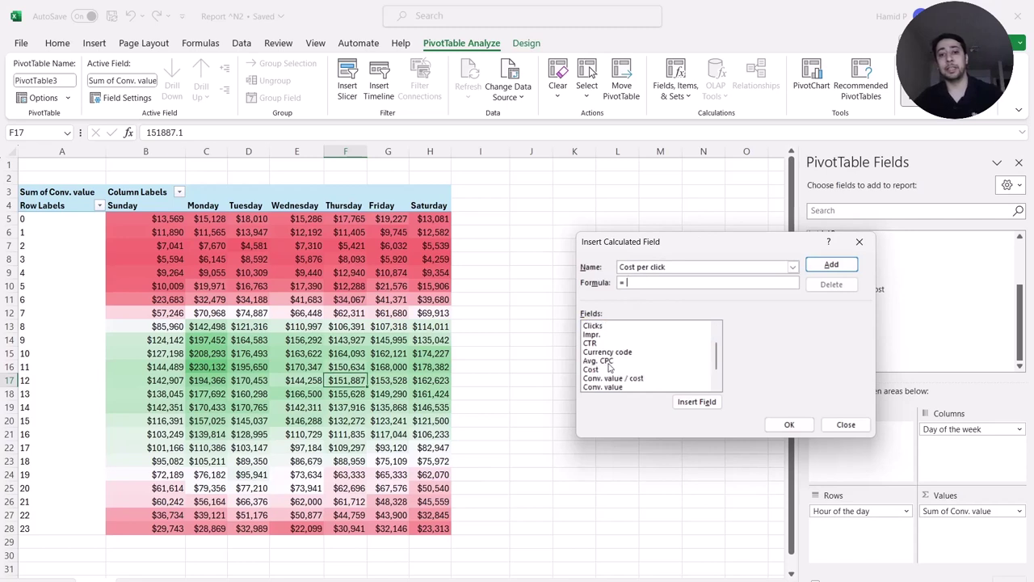
{"action": "double_click", "coordinate": [605, 370]}
{"action": "type", "text": "/"}
{"action": "scroll", "coordinate": [604, 363], "scroll_direction": "up", "scroll_amount": 1}
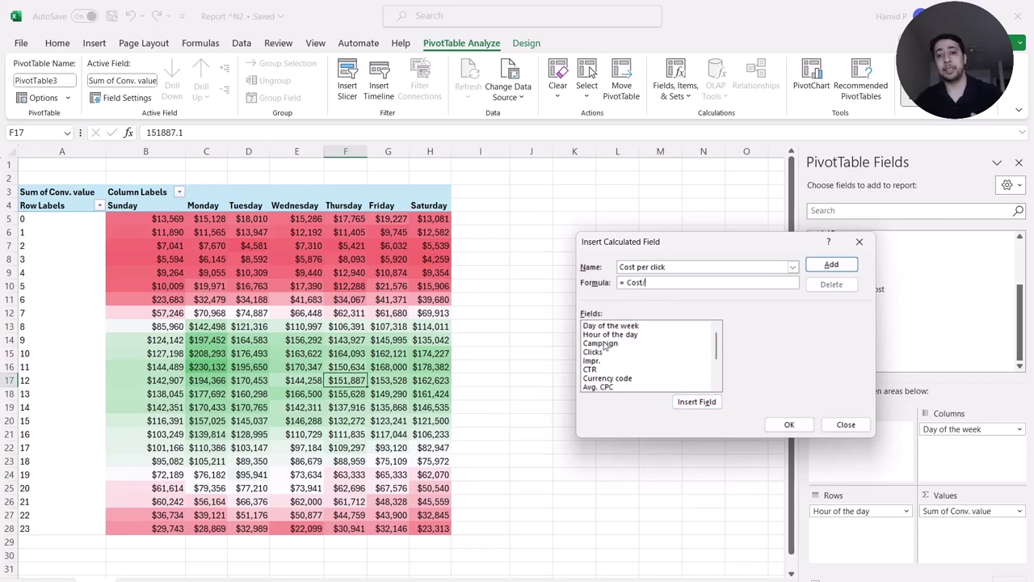
{"action": "double_click", "coordinate": [597, 351]}
{"action": "left_click", "coordinate": [830, 266]}
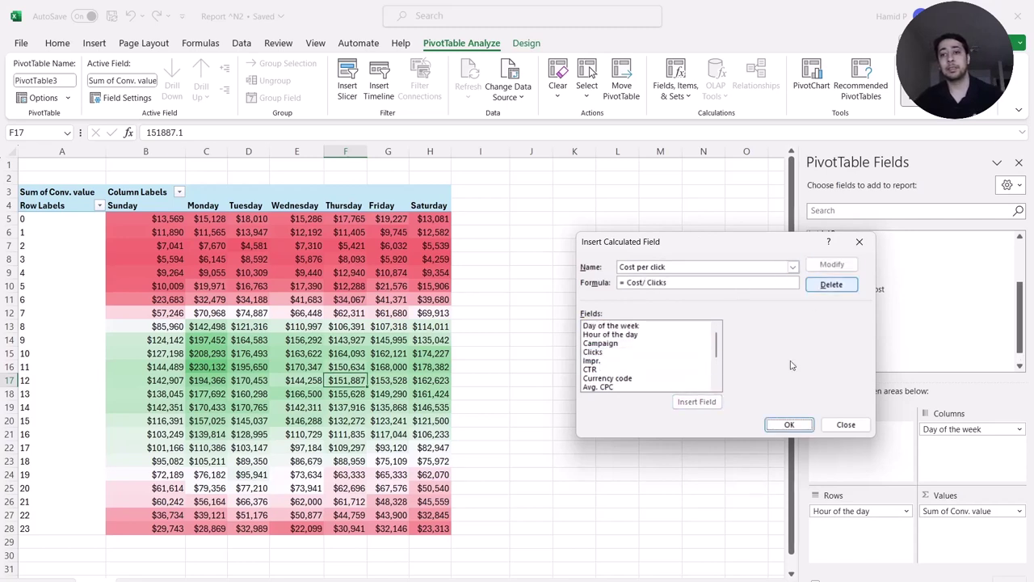
{"action": "left_click", "coordinate": [790, 424]}
{"action": "left_click", "coordinate": [539, 367]}
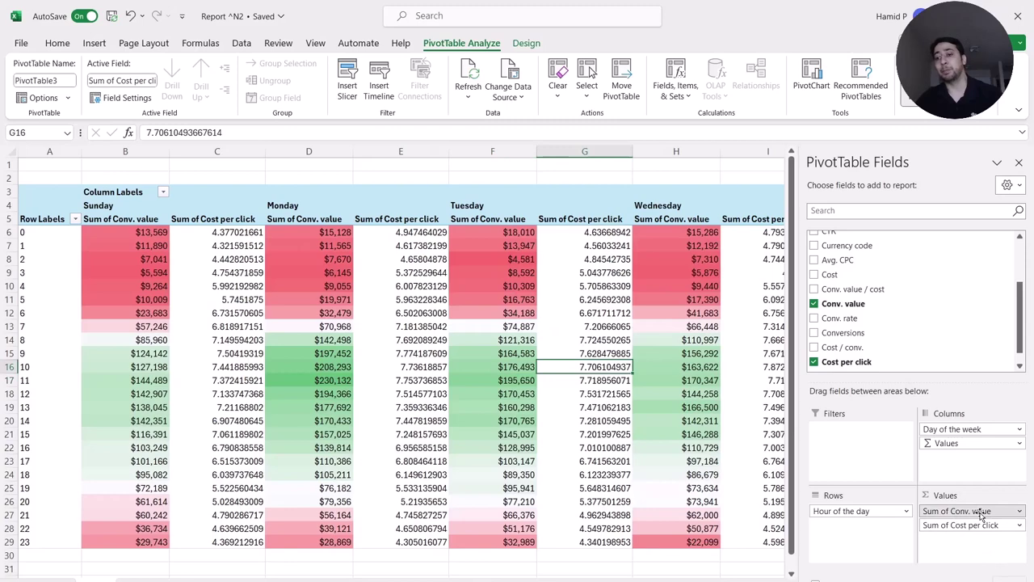
Step: Remove Conv. value from the PivotTable's values and select the Cost per click values for all hours and weekdays
{"action": "left_click_drag", "start_coordinate": [980, 515], "coordinate": [882, 281]}
{"action": "left_click", "coordinate": [356, 327]}
{"action": "left_click_drag", "start_coordinate": [156, 222], "coordinate": [491, 525]}
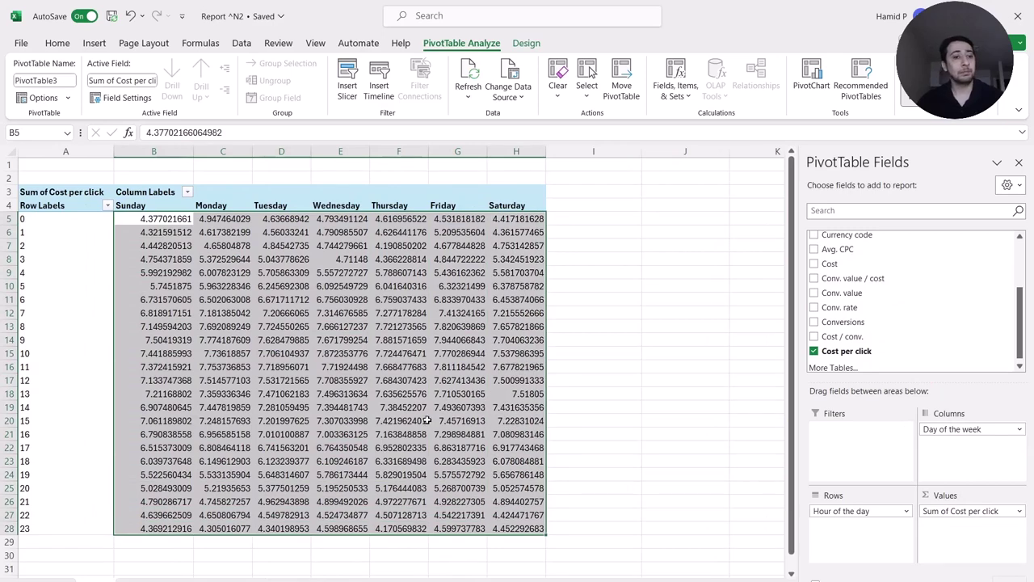
Step: Format the Cost per click values as currency with the $ symbol and two decimal places
{"action": "right_click", "coordinate": [425, 342]}
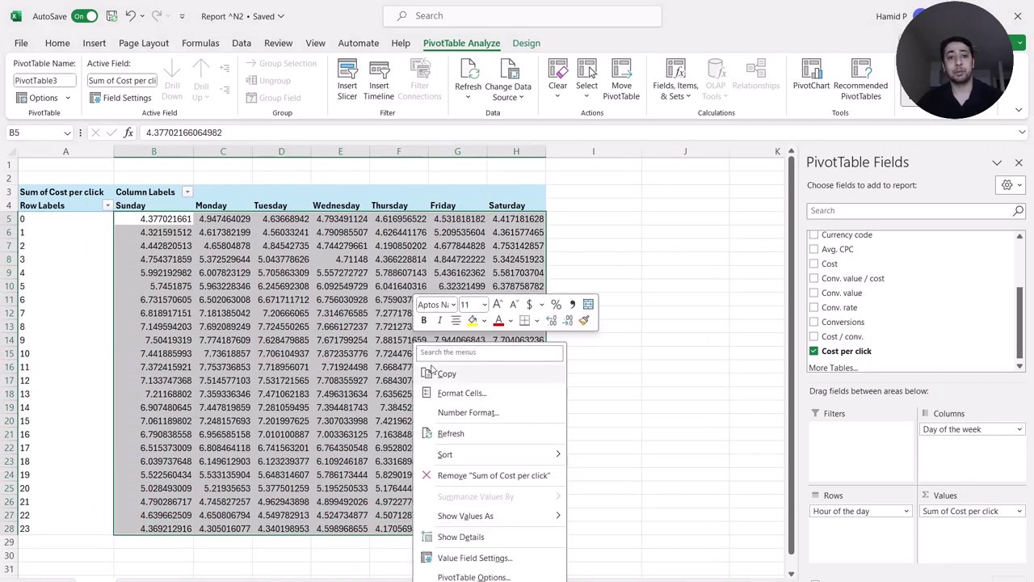
{"action": "left_click", "coordinate": [453, 413]}
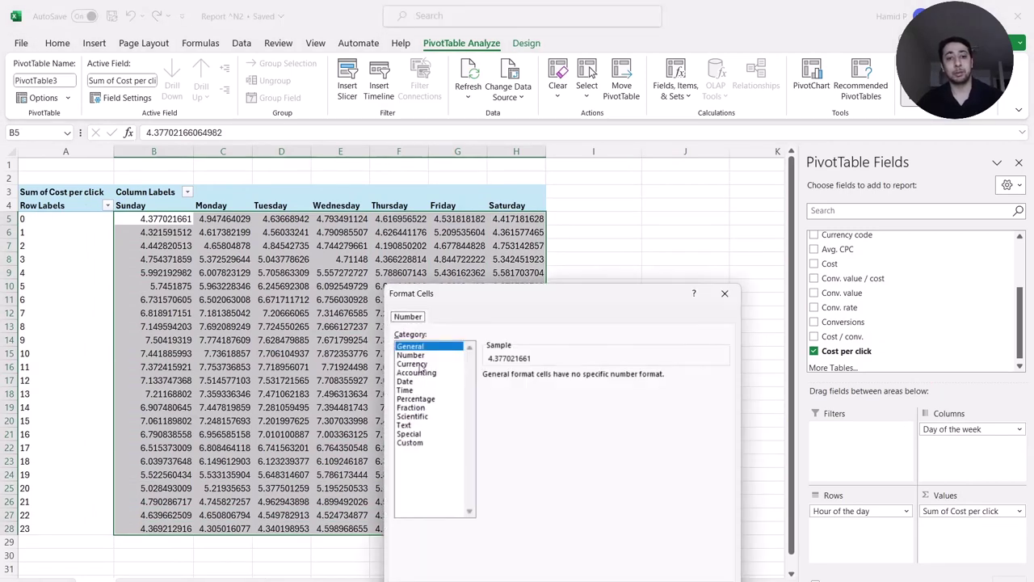
{"action": "left_click", "coordinate": [413, 364]}
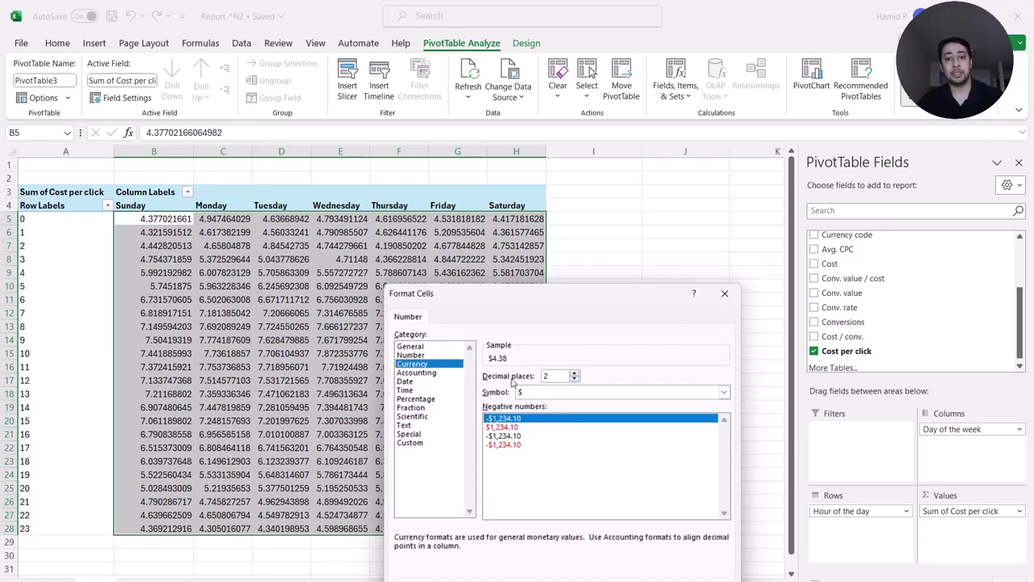
{"action": "key", "text": "Return"}
{"action": "left_click", "coordinate": [347, 327]}
Step: Apply the Red - White - Green color scale to the Cost per click values for all hours and weekdays
{"action": "left_click_drag", "start_coordinate": [170, 219], "coordinate": [430, 530]}
{"action": "left_click", "coordinate": [58, 44]}
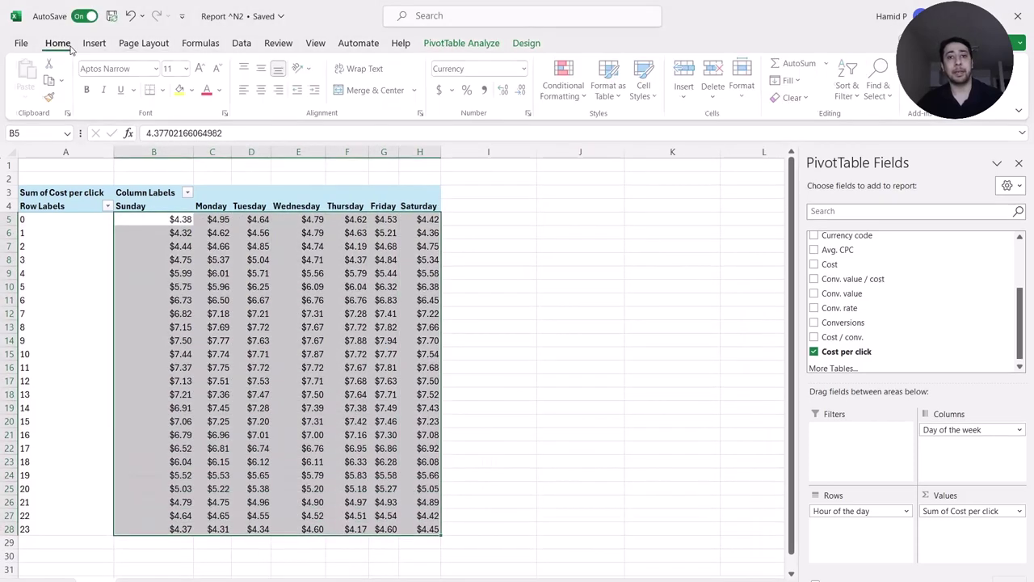
{"action": "left_click", "coordinate": [584, 95]}
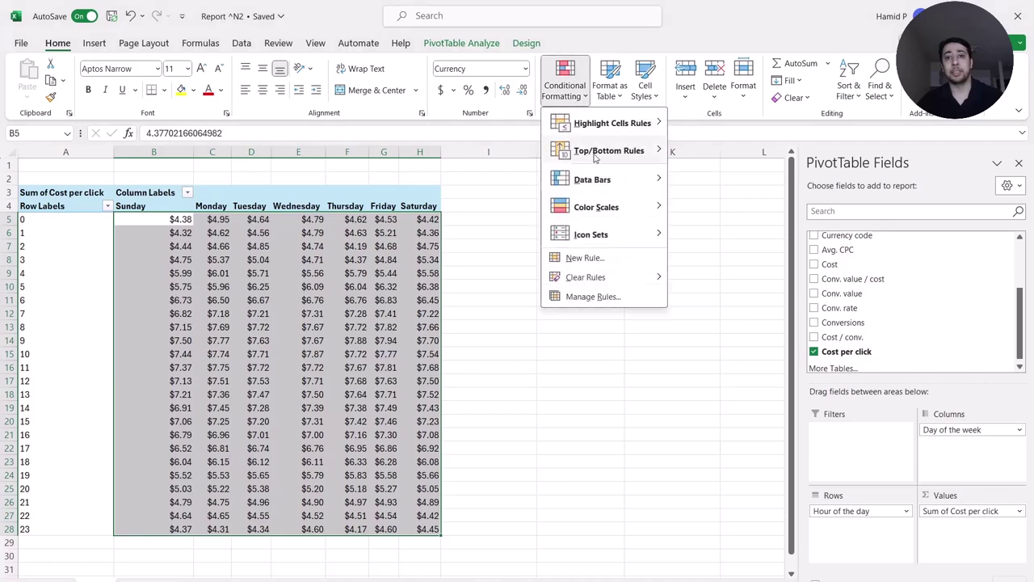
{"action": "mouse_move", "coordinate": [614, 208]}
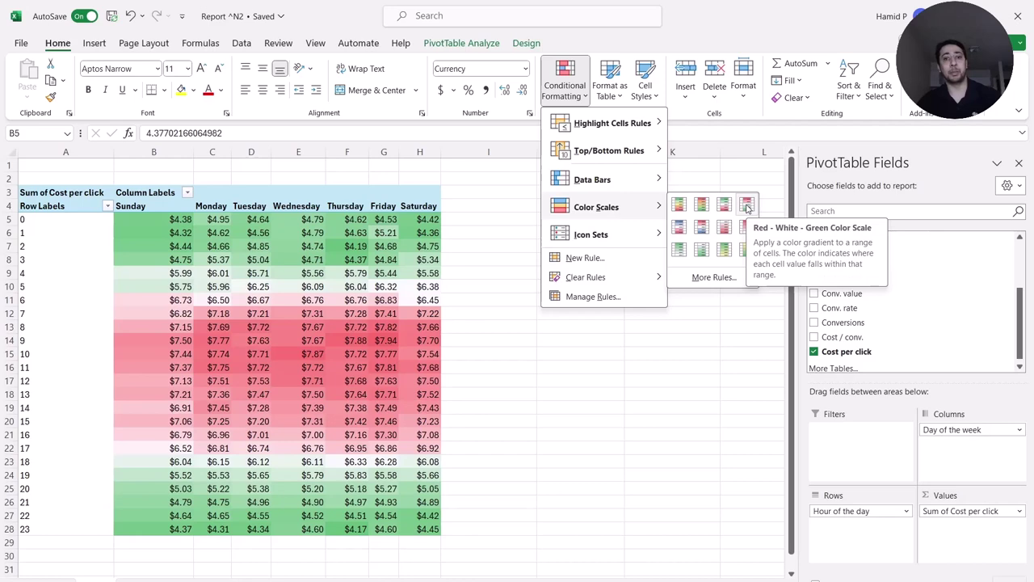
{"action": "left_click", "coordinate": [747, 208]}
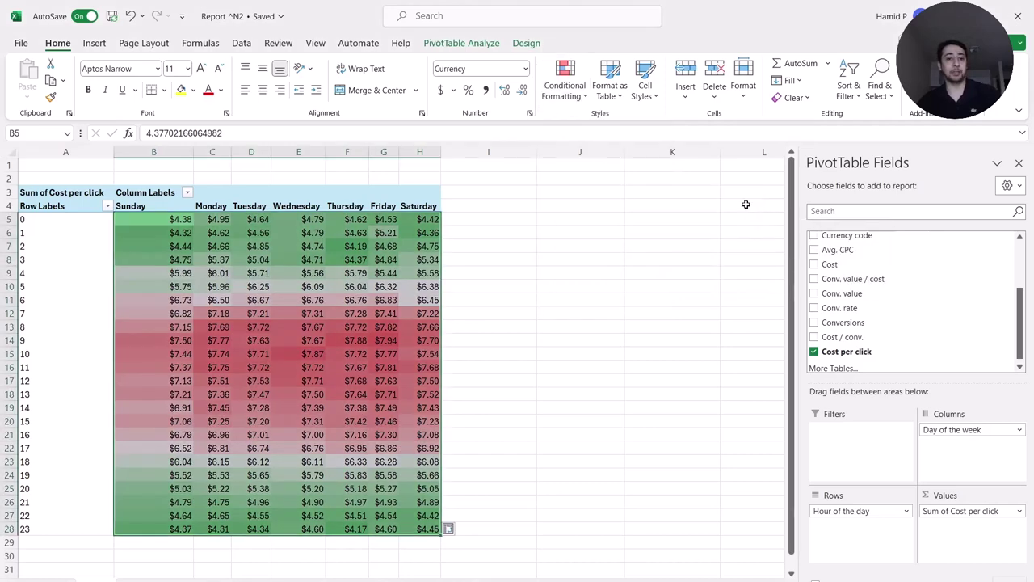
Step: Examine the Cost per click heat map, comparing hours 0 to 4 with hours 7 to 15 across the weekdays
{"action": "left_click", "coordinate": [134, 219]}
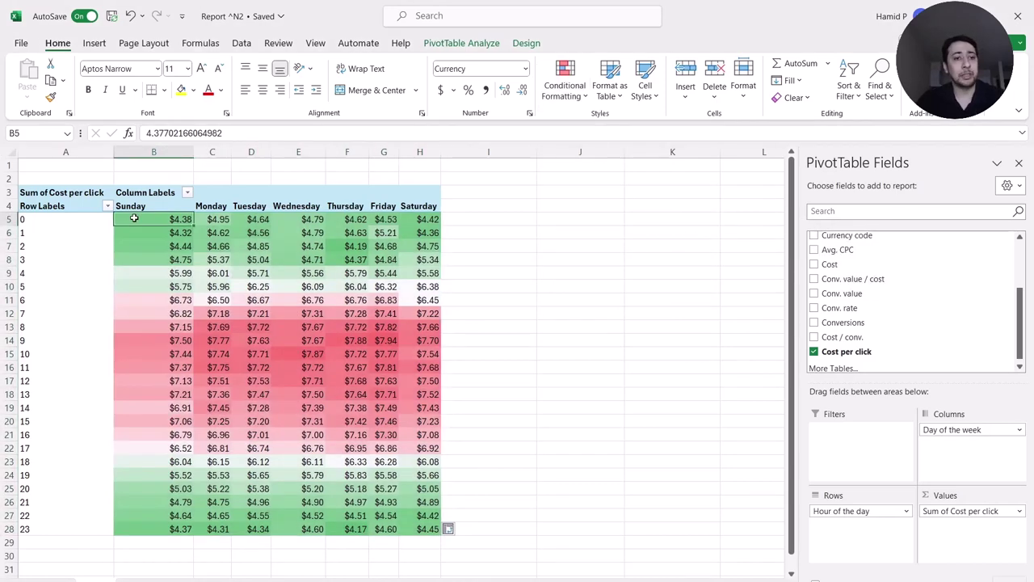
{"action": "left_click", "coordinate": [76, 219]}
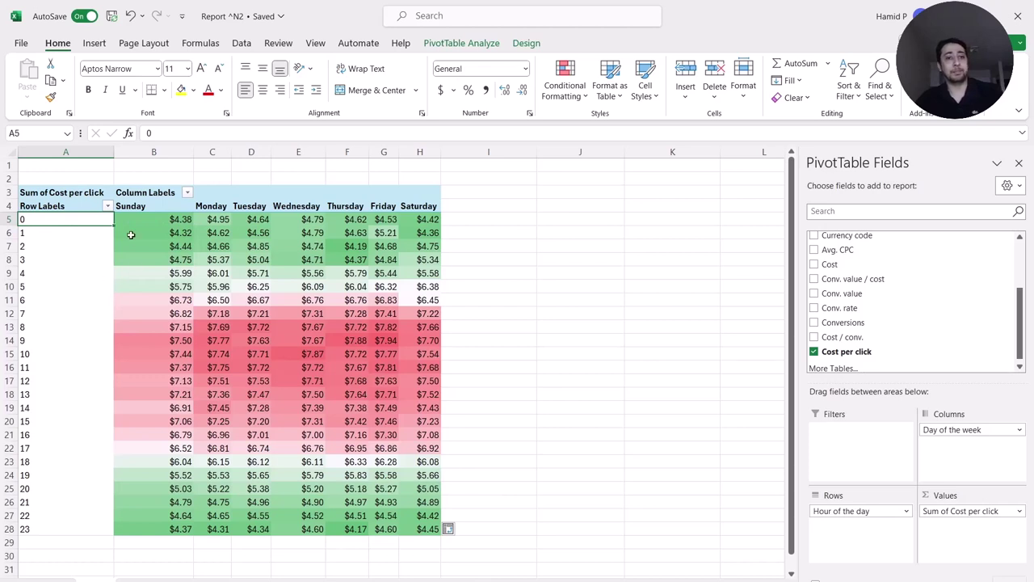
{"action": "mouse_move", "coordinate": [129, 219]}
{"action": "left_mouse_down"}
{"action": "mouse_move", "coordinate": [426, 271]}
{"action": "mouse_move", "coordinate": [147, 226]}
{"action": "left_mouse_up"}
{"action": "left_click", "coordinate": [173, 221]}
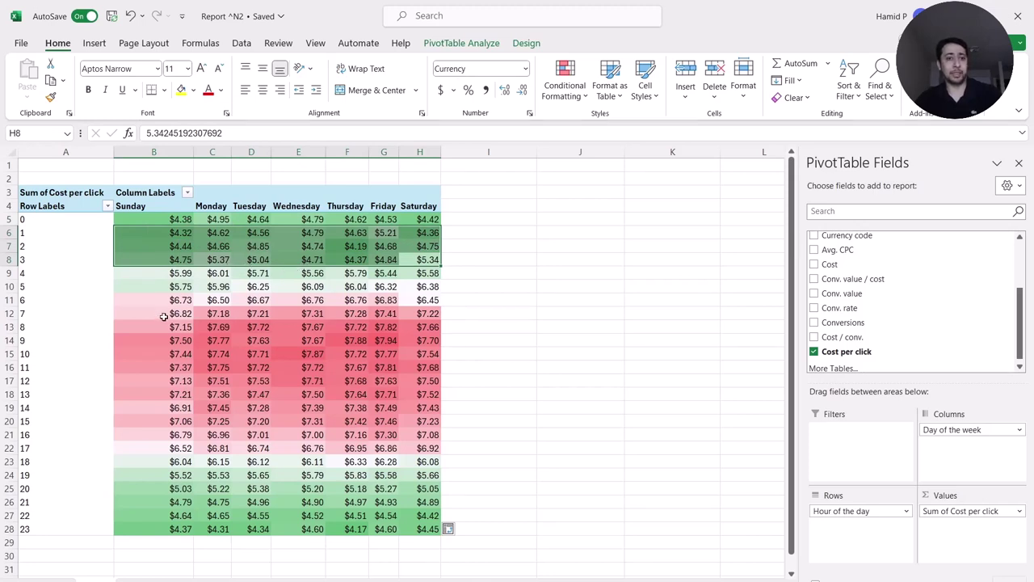
{"action": "left_click_drag", "start_coordinate": [155, 313], "coordinate": [425, 420]}
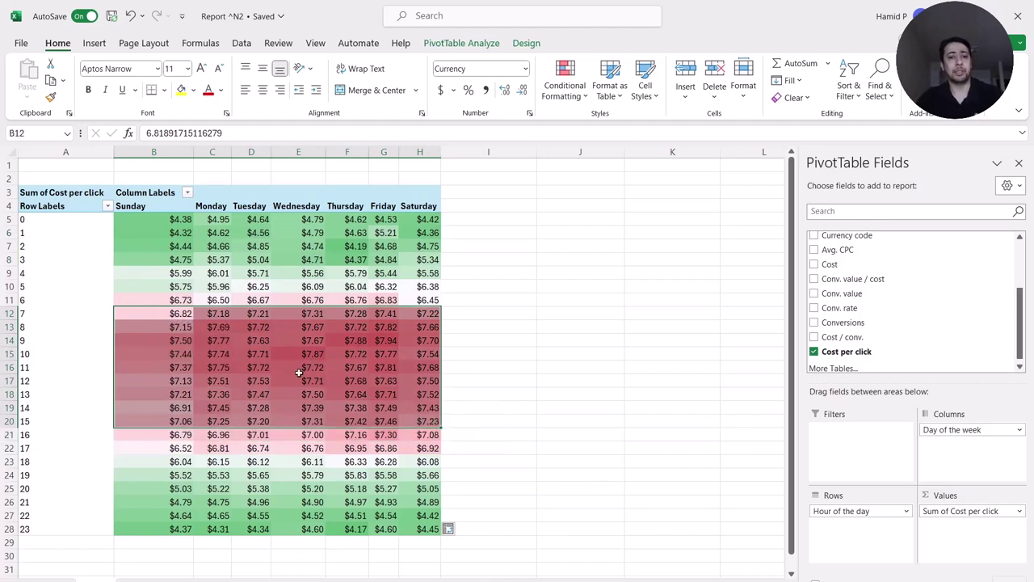
{"action": "left_click", "coordinate": [381, 353]}
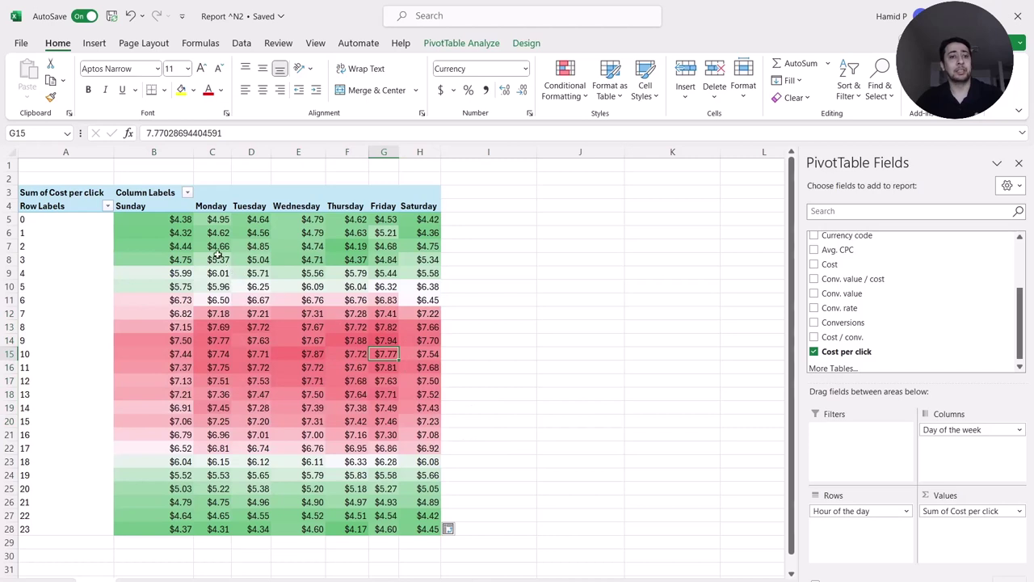
{"action": "left_click_drag", "start_coordinate": [150, 219], "coordinate": [435, 268]}
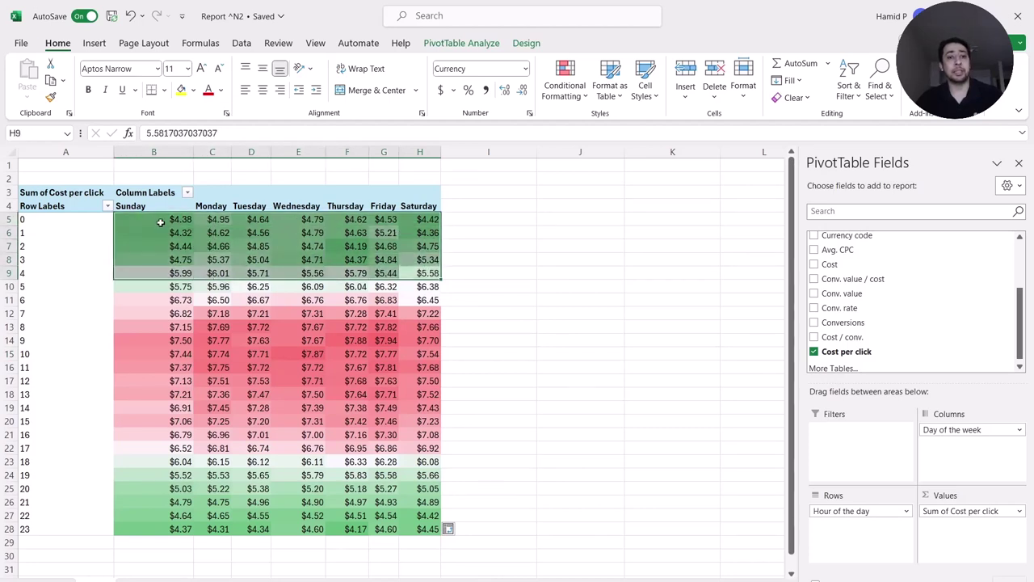
{"action": "left_click", "coordinate": [305, 325]}
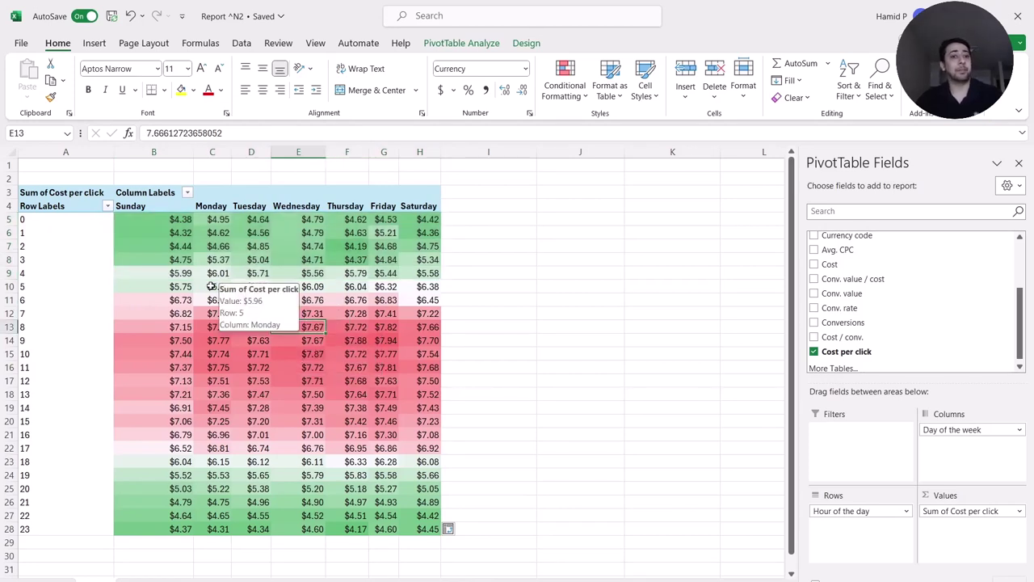
{"action": "left_click", "coordinate": [211, 287]}
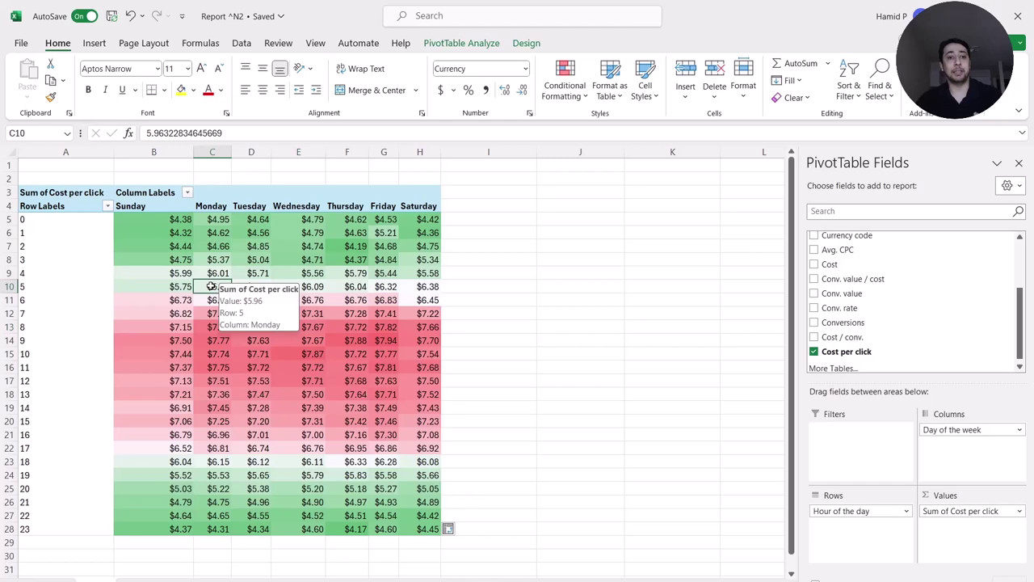
{"action": "left_click", "coordinate": [307, 259]}
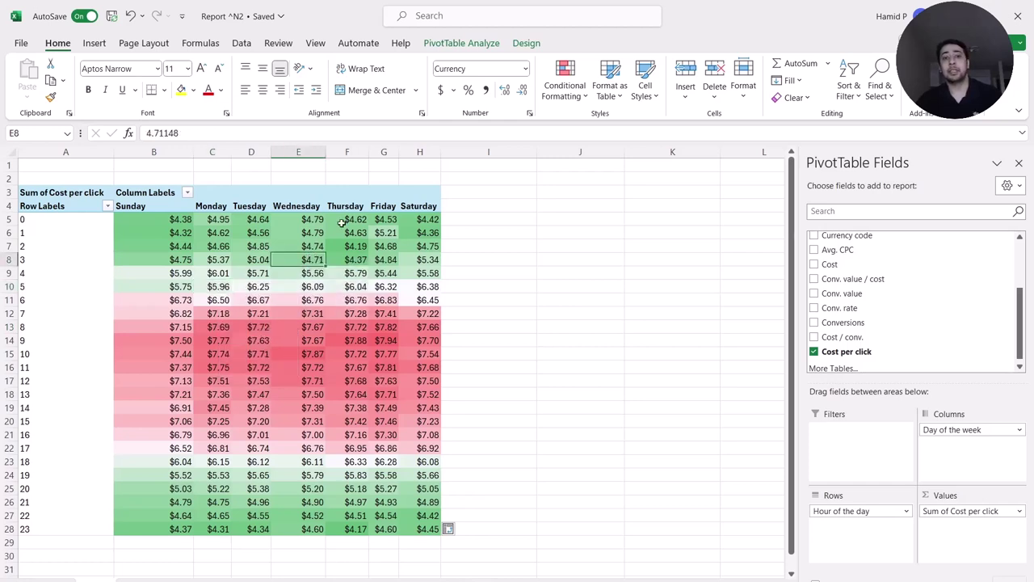
Step: Add a calculated field named Return on Ad Spend to the PivotTable with the formula 'Conv. value'/Cost
{"action": "left_click", "coordinate": [472, 47]}
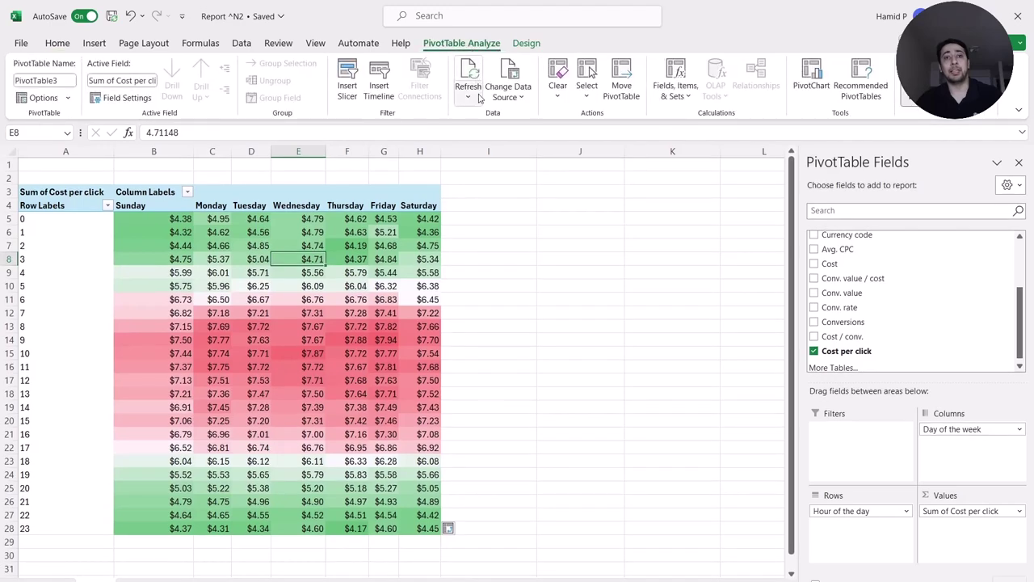
{"action": "left_click", "coordinate": [676, 91]}
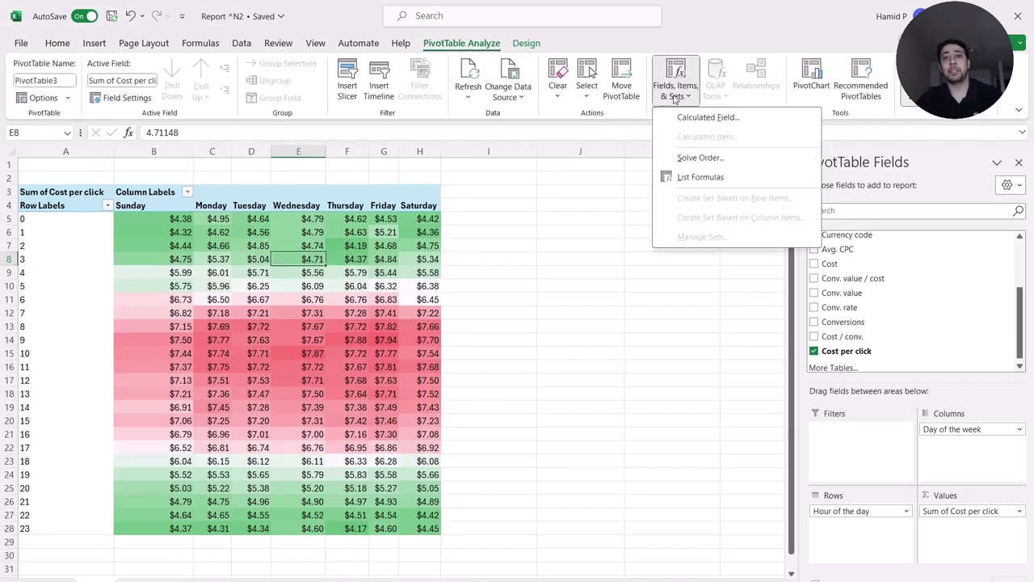
{"action": "left_click", "coordinate": [687, 116]}
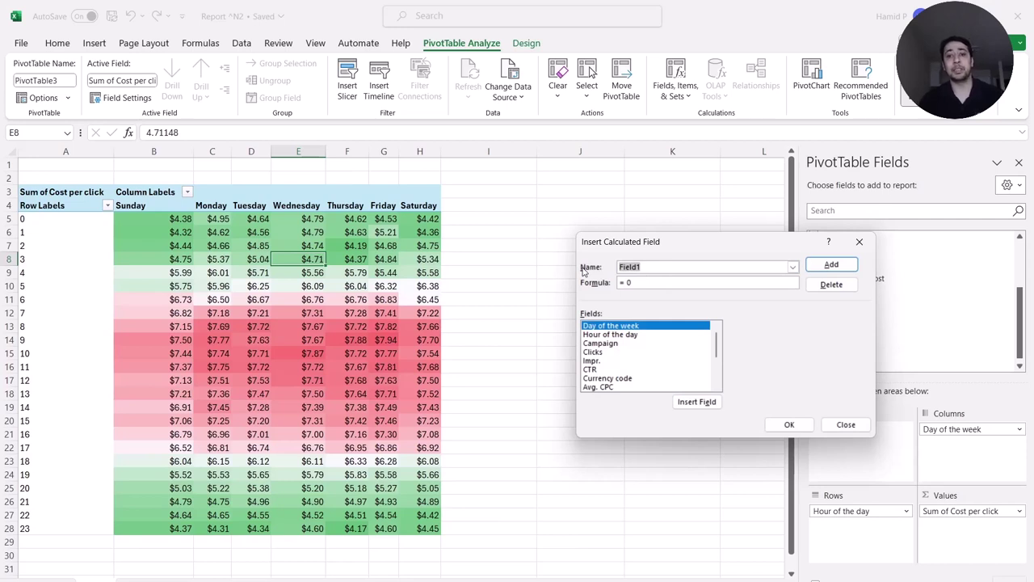
{"action": "type", "text": "Return on Ad Spend"}
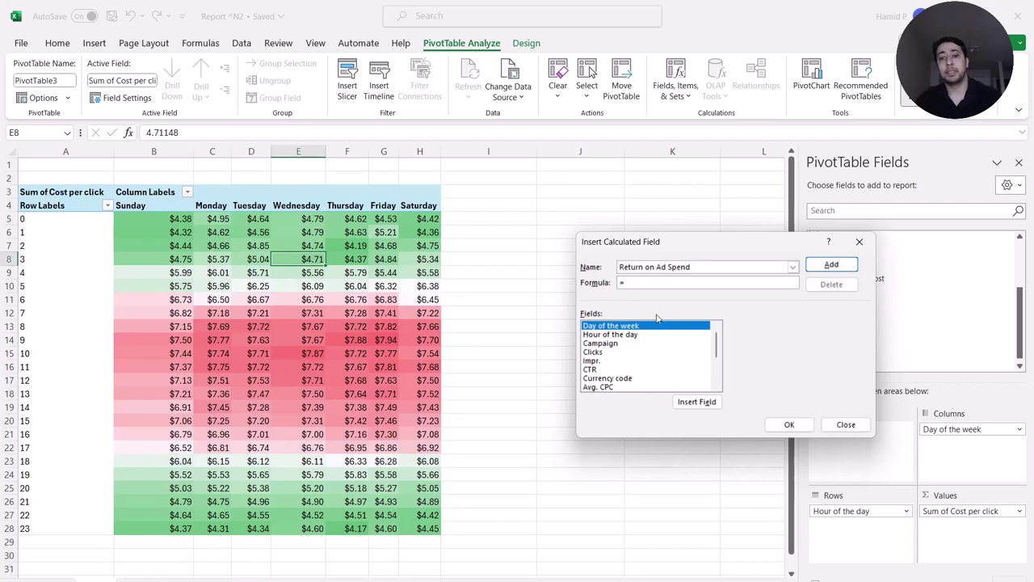
{"action": "scroll", "coordinate": [656, 351], "scroll_direction": "down", "scroll_amount": 3}
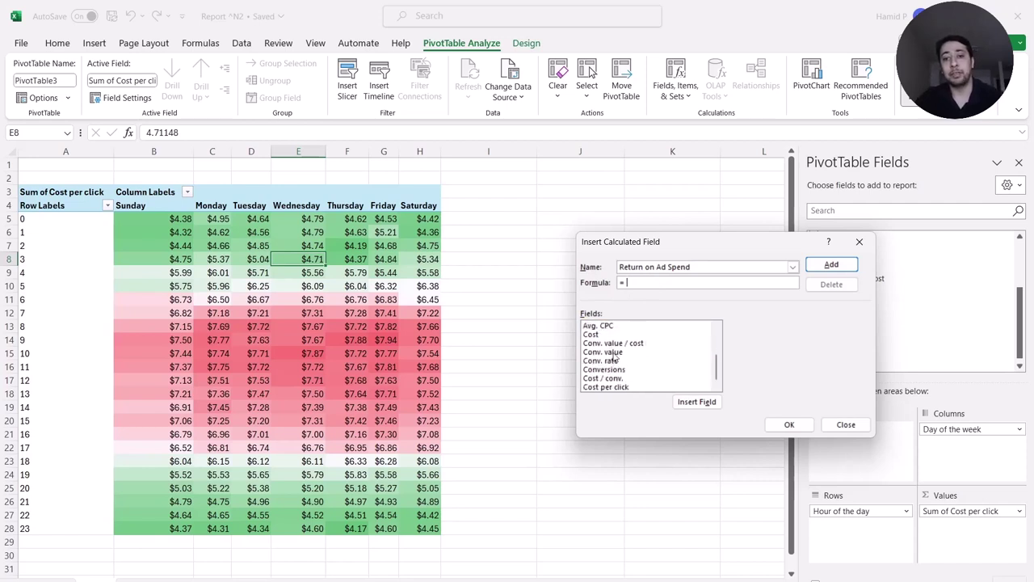
{"action": "double_click", "coordinate": [613, 354]}
{"action": "type", "text": "/"}
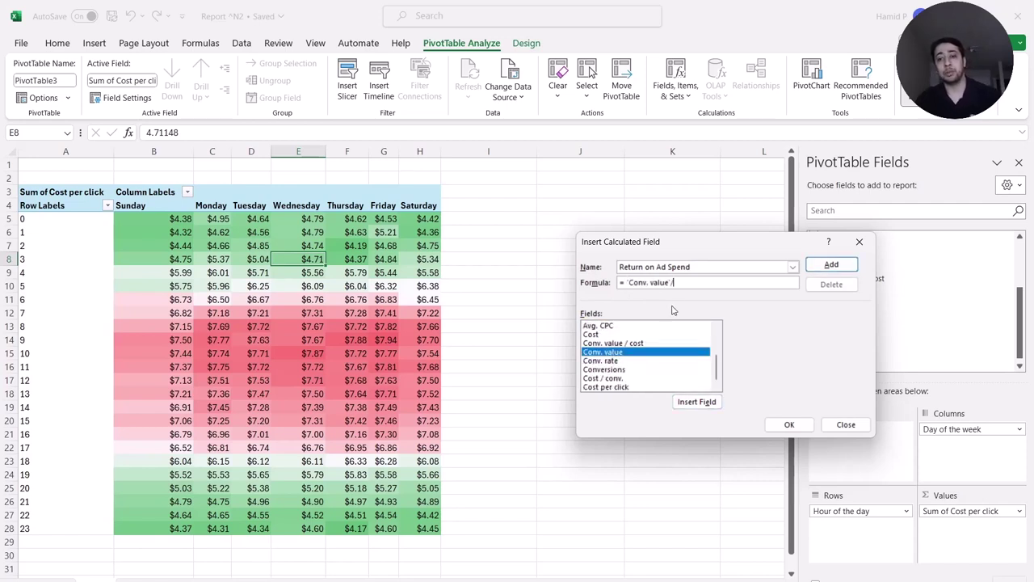
{"action": "double_click", "coordinate": [616, 333]}
{"action": "left_click", "coordinate": [832, 264]}
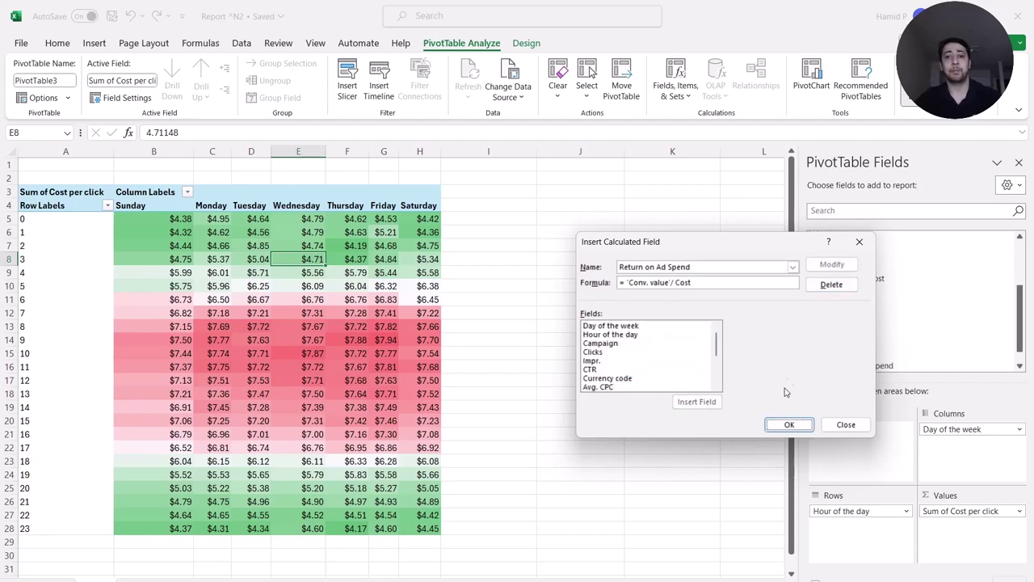
{"action": "left_click", "coordinate": [788, 424]}
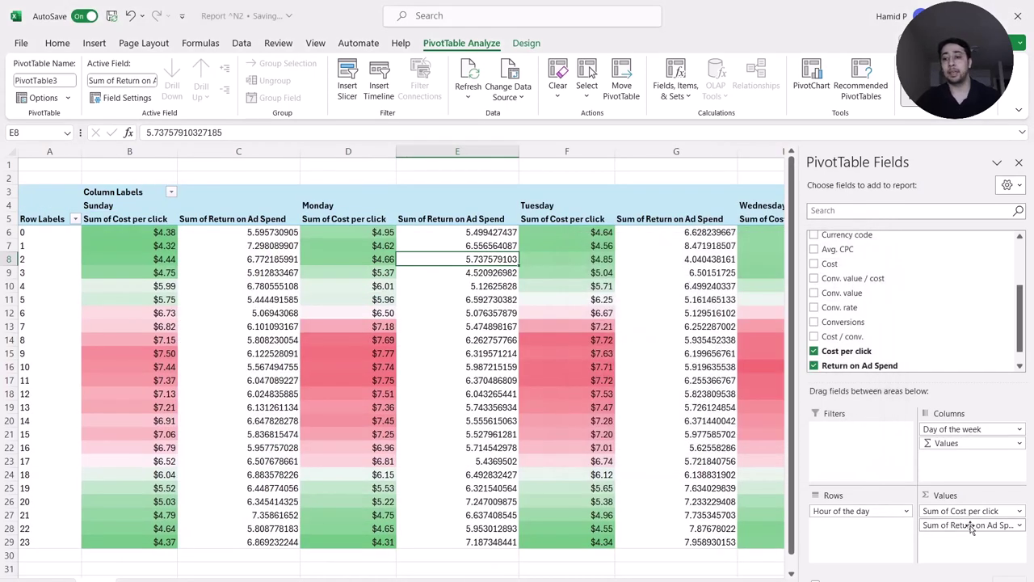
Step: Remove Cost per click from the PivotTable's values and format the Return on Ad Spend values as numbers with two decimal places
{"action": "left_click_drag", "start_coordinate": [981, 512], "coordinate": [929, 315]}
{"action": "left_click_drag", "start_coordinate": [183, 220], "coordinate": [549, 527]}
{"action": "right_click", "coordinate": [338, 326]}
{"action": "left_click", "coordinate": [396, 402]}
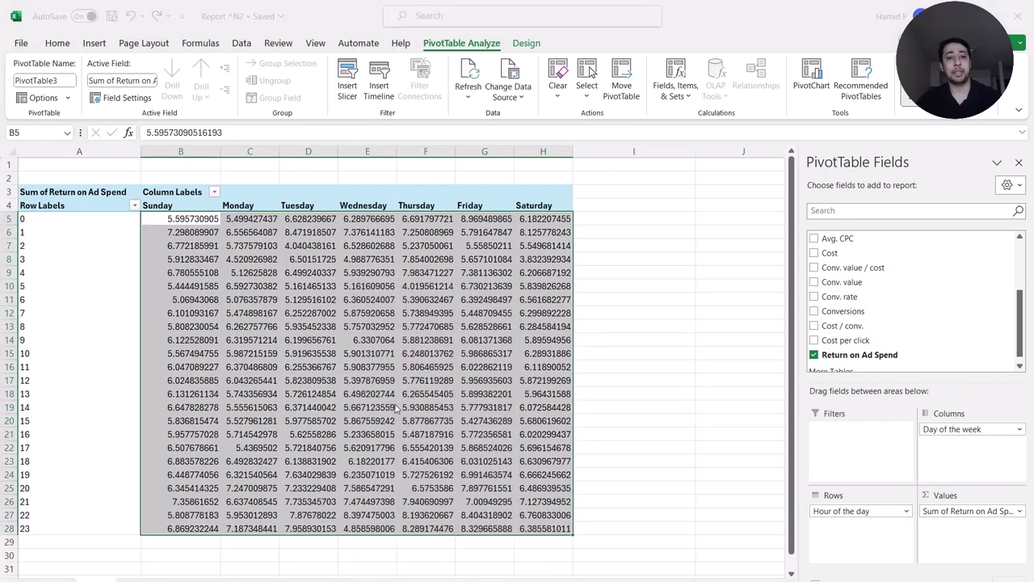
{"action": "left_click", "coordinate": [354, 355]}
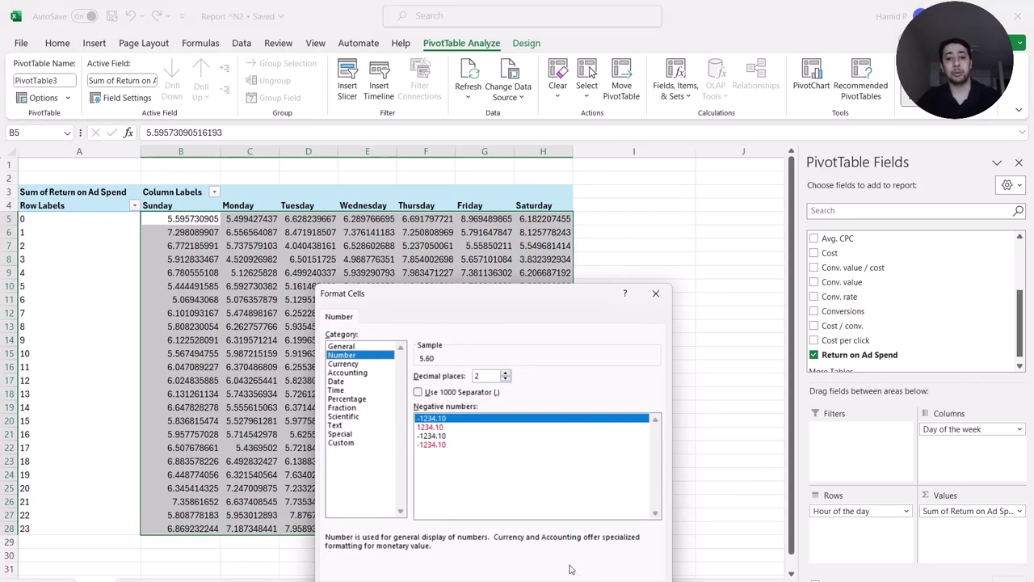
{"action": "key", "text": "Return"}
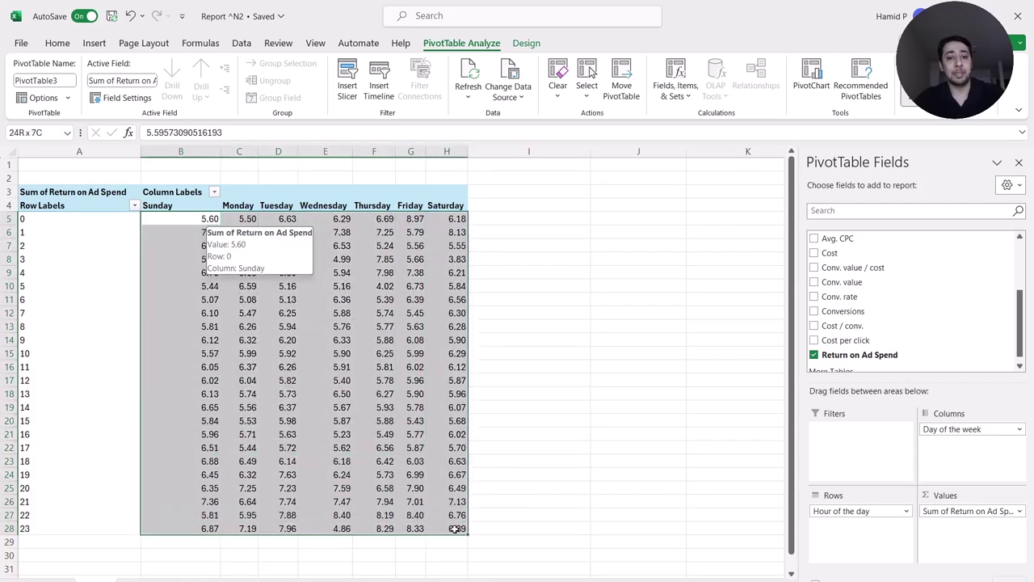
Step: Apply the Green - White - Red color scale to the Return on Ad Spend values for all hours and weekdays
{"action": "left_click", "coordinate": [58, 43]}
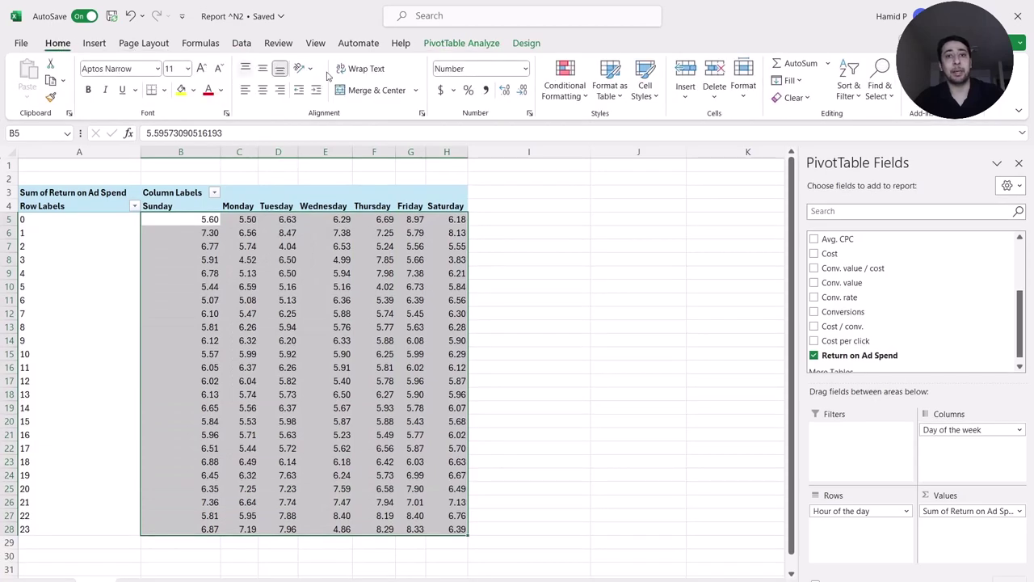
{"action": "left_click", "coordinate": [565, 89]}
{"action": "mouse_move", "coordinate": [630, 208]}
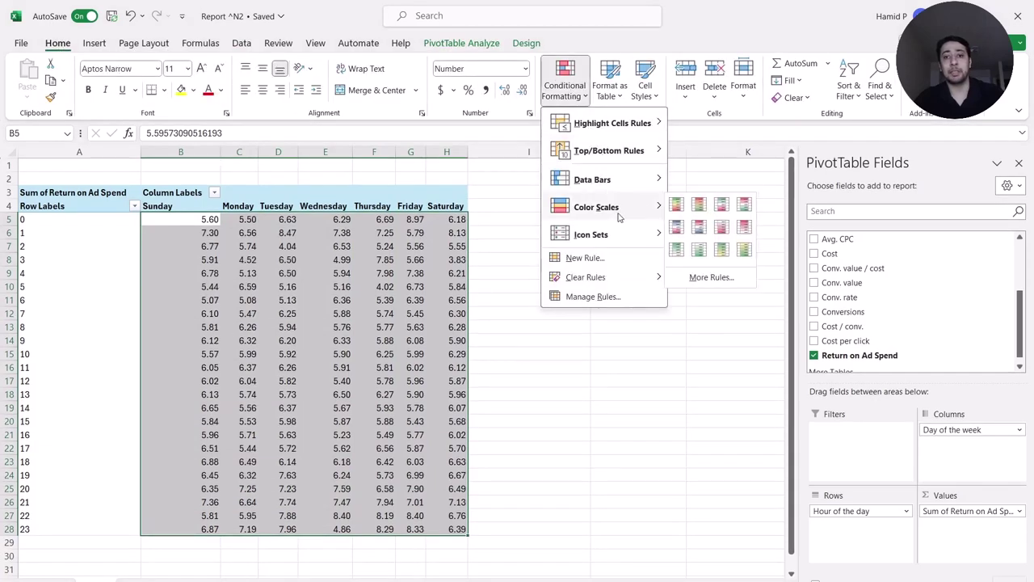
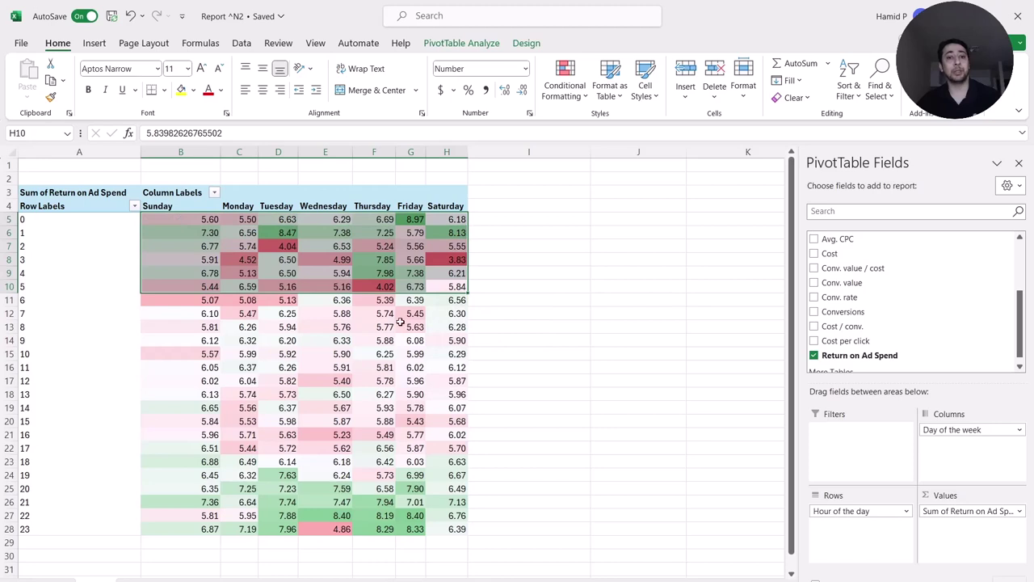
Step: Examine the Return on Ad Spend heat map, comparing hours 0 to 4, 5 to 17 and 19 to 23 across the weekdays
{"action": "left_click", "coordinate": [399, 327]}
{"action": "mouse_move", "coordinate": [188, 461]}
{"action": "left_mouse_down"}
{"action": "mouse_move", "coordinate": [327, 522]}
{"action": "mouse_move", "coordinate": [452, 525]}
{"action": "mouse_move", "coordinate": [266, 509]}
{"action": "mouse_move", "coordinate": [186, 484]}
{"action": "mouse_move", "coordinate": [179, 473]}
{"action": "left_mouse_up"}
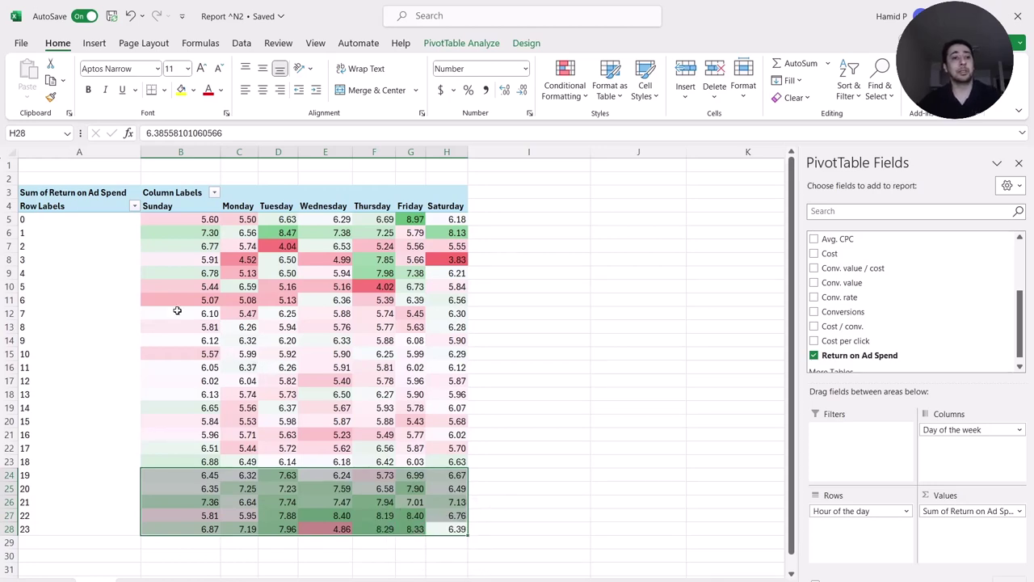
{"action": "left_click_drag", "start_coordinate": [166, 299], "coordinate": [452, 449]}
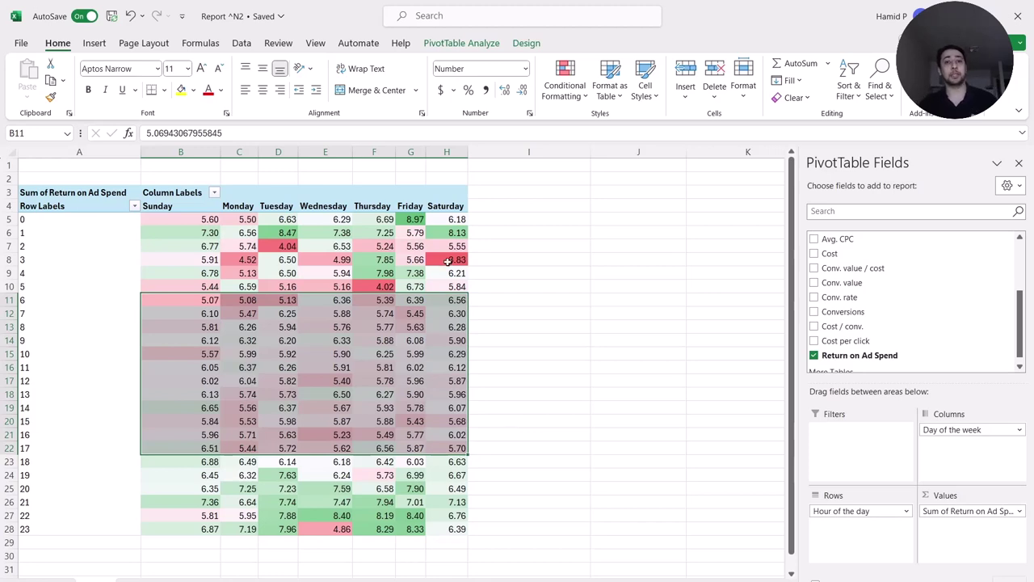
{"action": "mouse_move", "coordinate": [450, 271]}
{"action": "left_click_drag", "start_coordinate": [451, 271], "coordinate": [202, 219]}
{"action": "left_click_drag", "start_coordinate": [169, 289], "coordinate": [434, 435]}
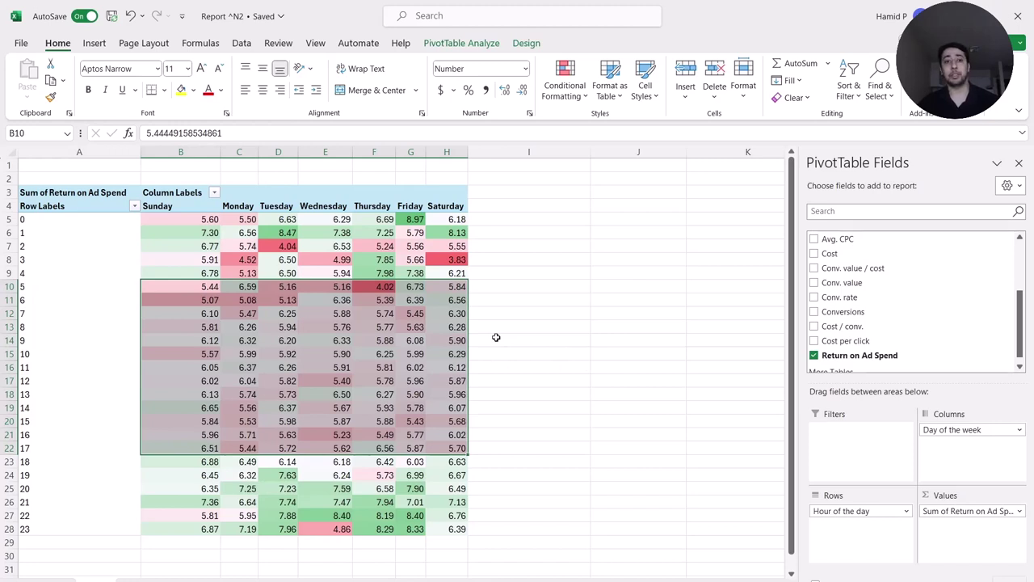
{"action": "mouse_move", "coordinate": [384, 344]}
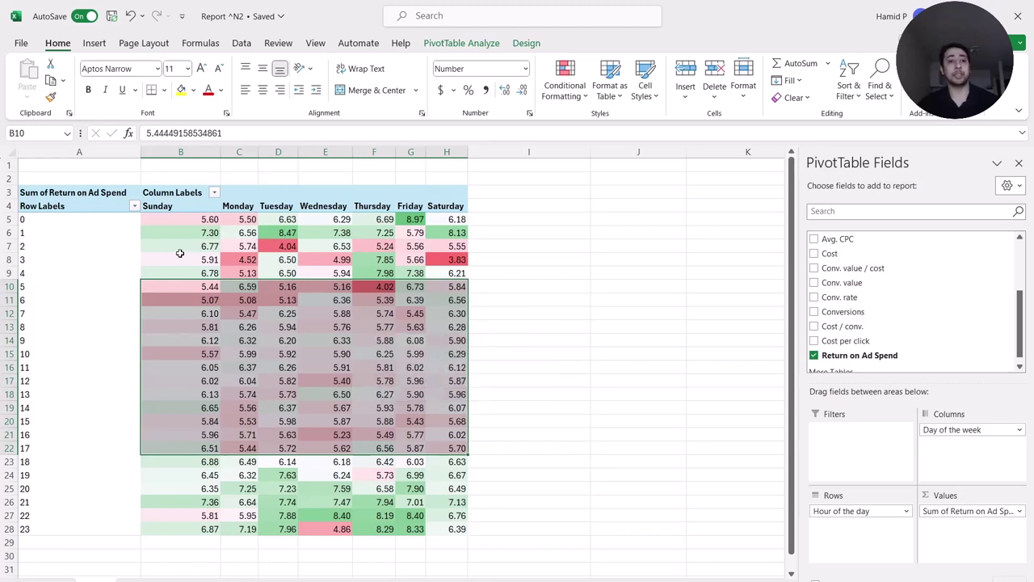
{"action": "left_click_drag", "start_coordinate": [157, 220], "coordinate": [448, 269]}
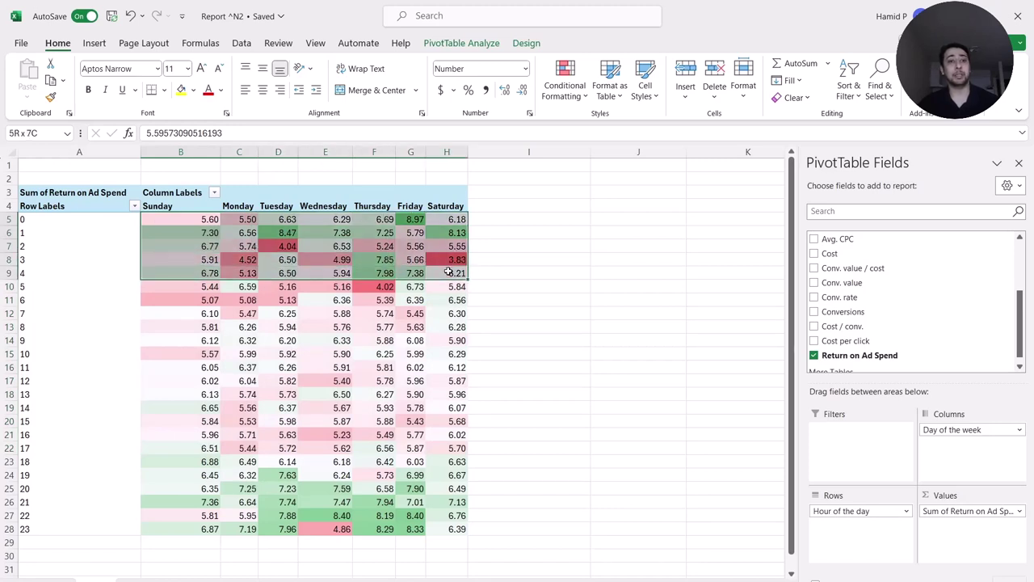
{"action": "left_click_drag", "start_coordinate": [449, 272], "coordinate": [449, 272]}
{"action": "left_click_drag", "start_coordinate": [6, 219], "coordinate": [8, 277]}
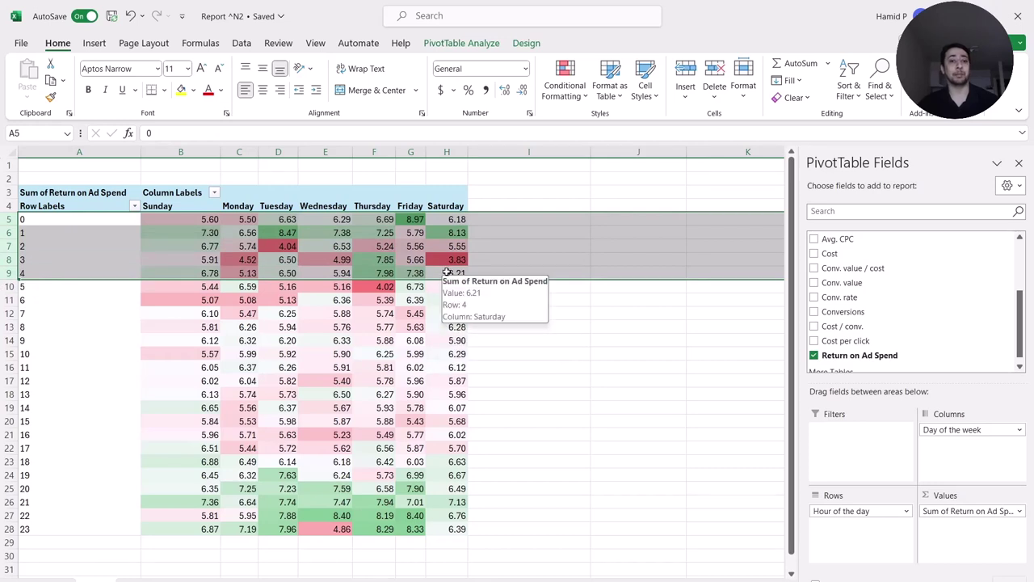
{"action": "left_click_drag", "start_coordinate": [446, 273], "coordinate": [171, 227]}
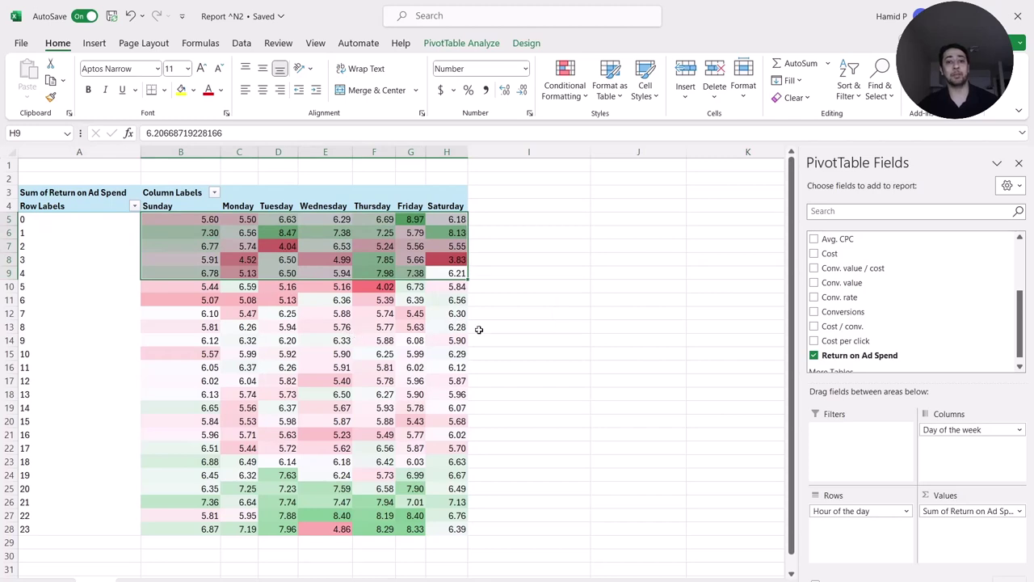
{"action": "left_click", "coordinate": [479, 329]}
{"action": "left_click", "coordinate": [459, 313]}
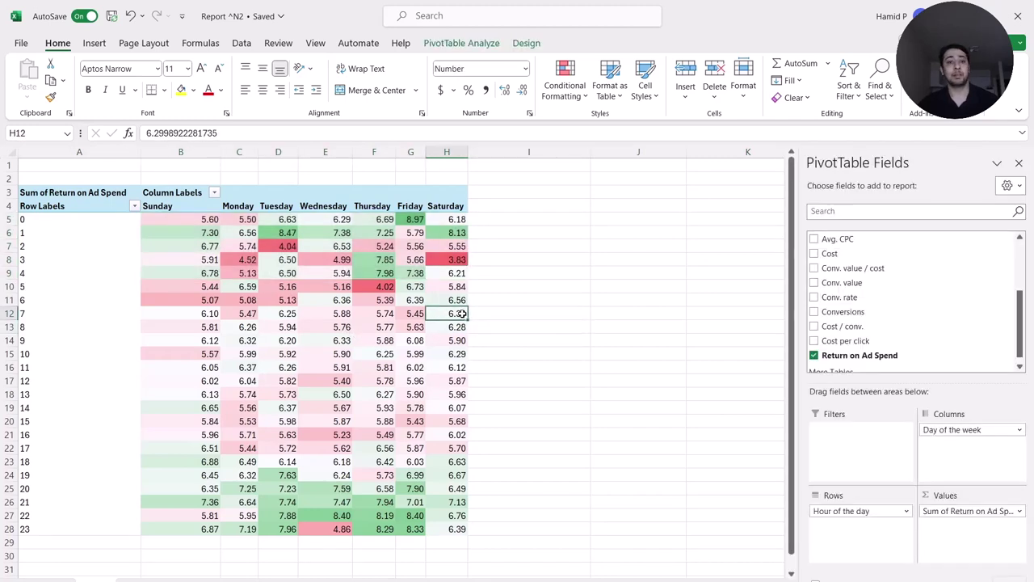
{"action": "mouse_move", "coordinate": [459, 313]}
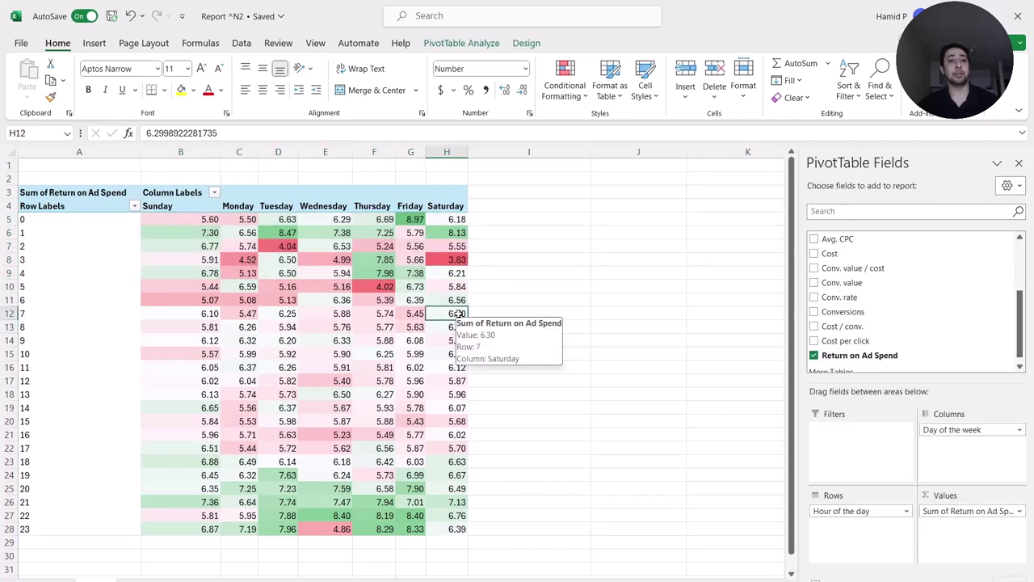